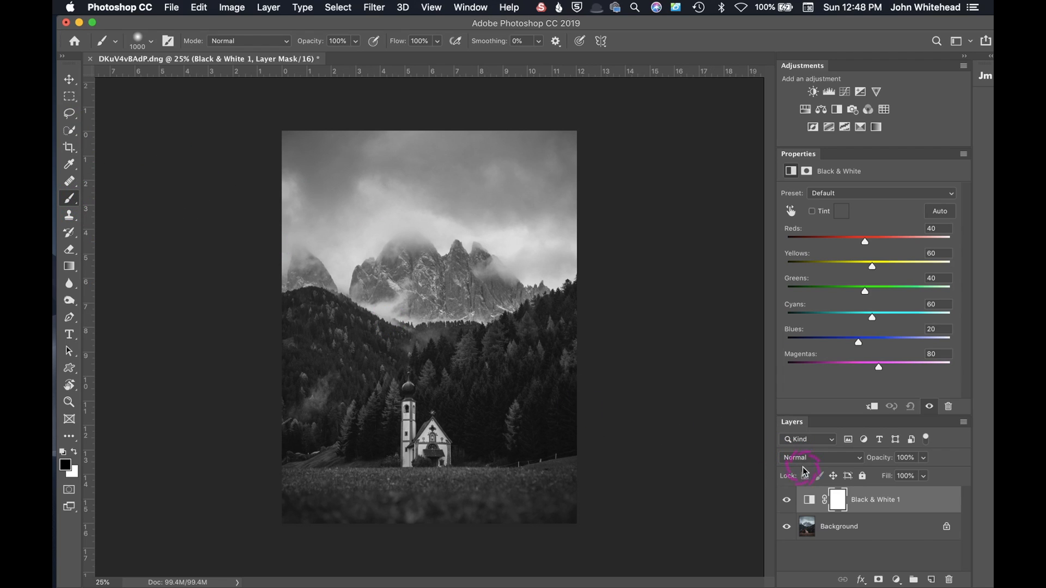
- Target the Black & White 1 layer mask and try to outline the church steeple's tip with the Lasso tool
click(845, 501)
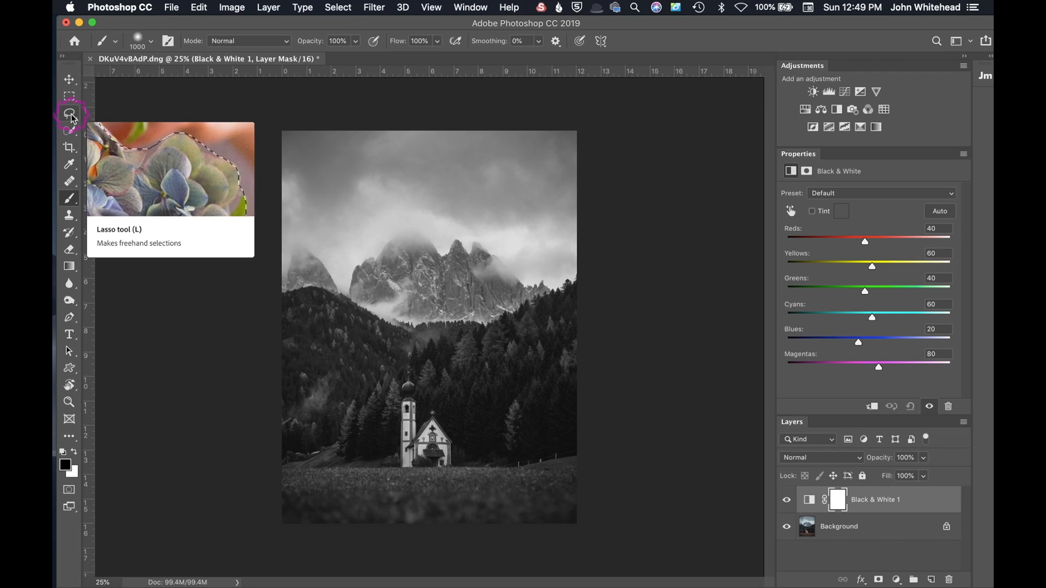
click(70, 114)
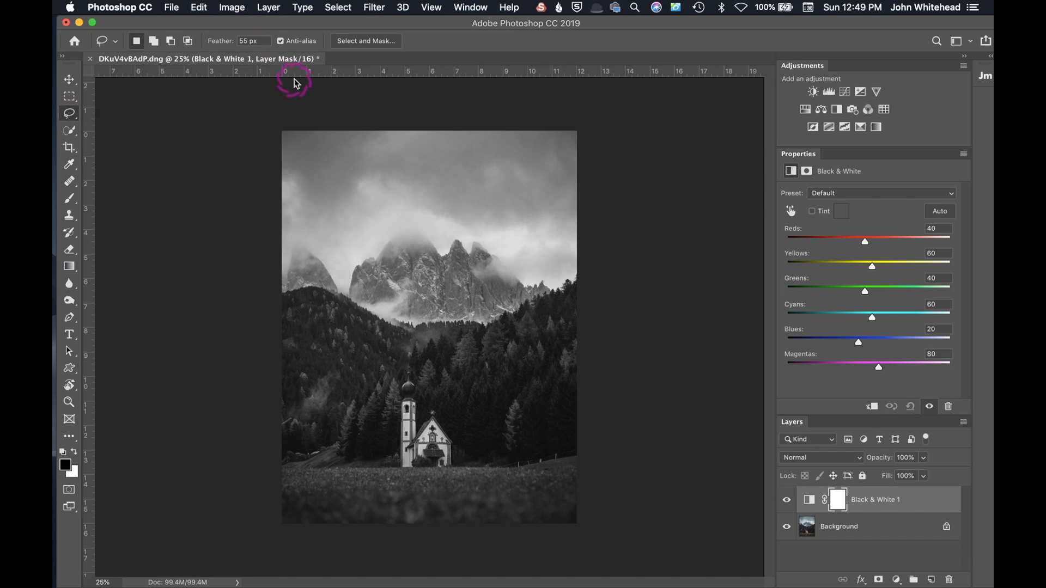
key(super+equal)
key(super+equal)
key(super+equal)
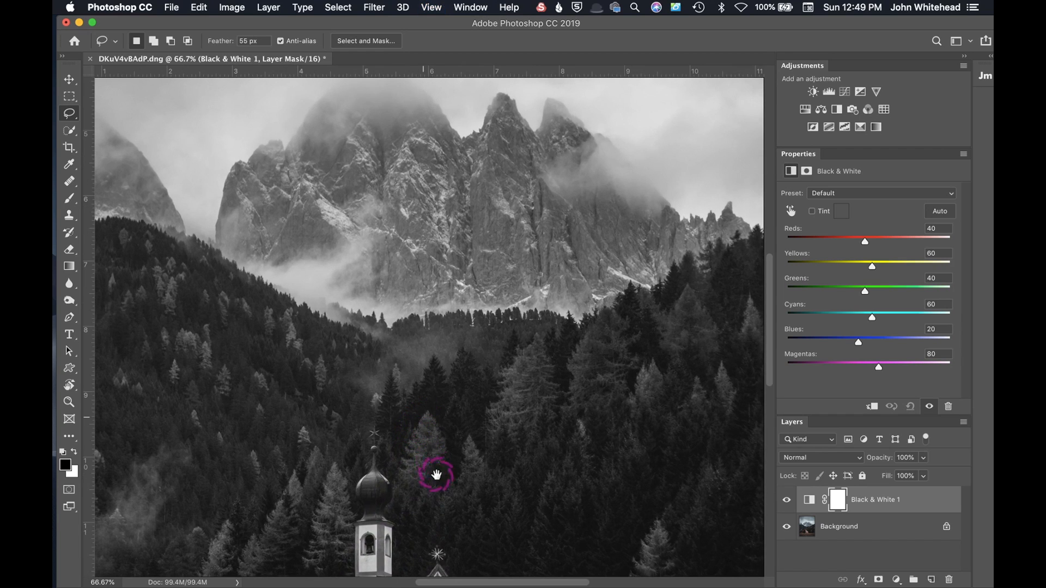
drag(436, 474, 439, 223)
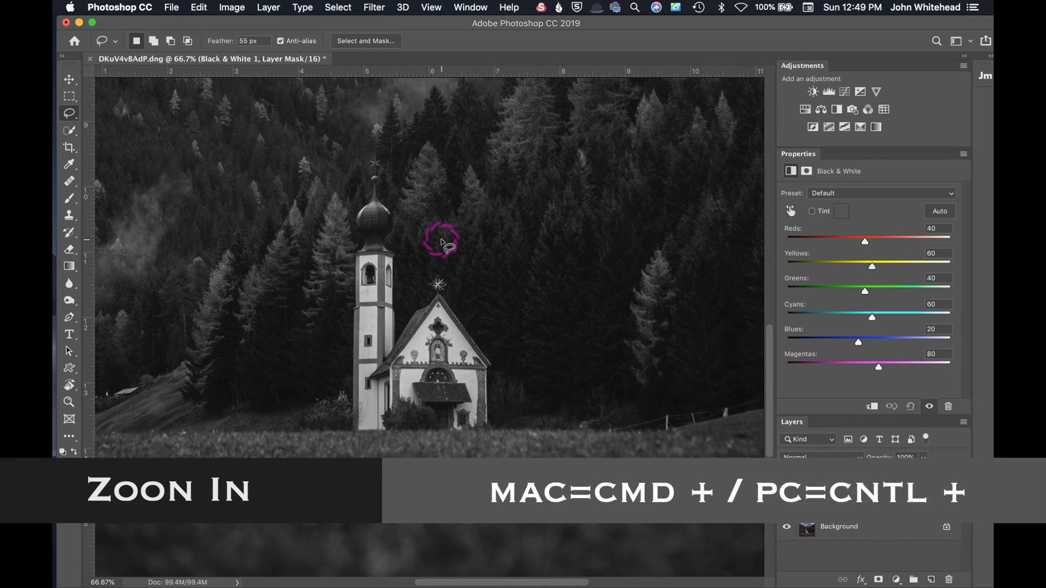
key(super+equal)
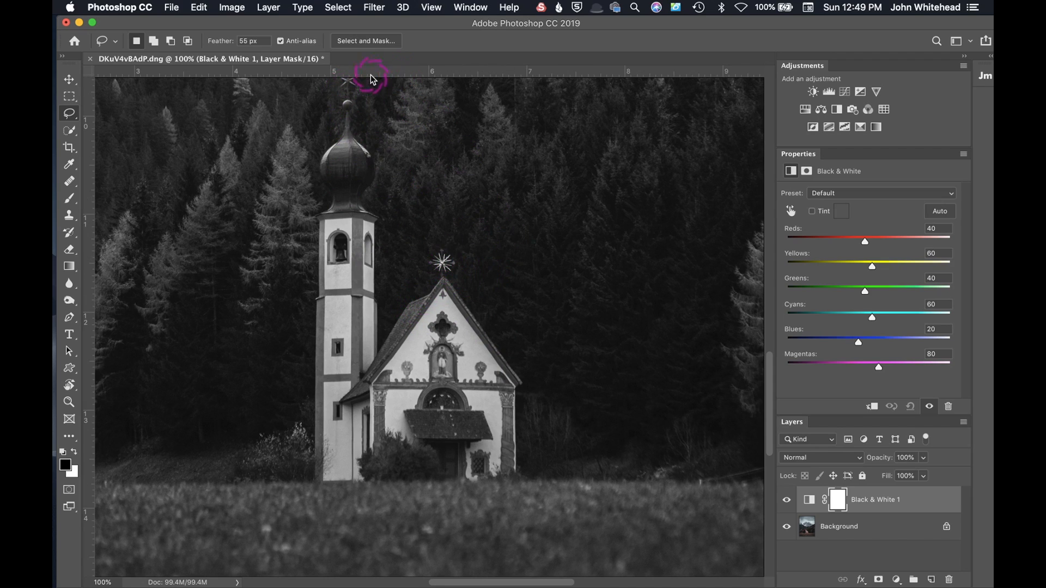
mouse_move(348, 101)
mouse_down()
mouse_move(343, 140)
mouse_move(356, 141)
mouse_move(362, 125)
mouse_move(345, 92)
mouse_up()
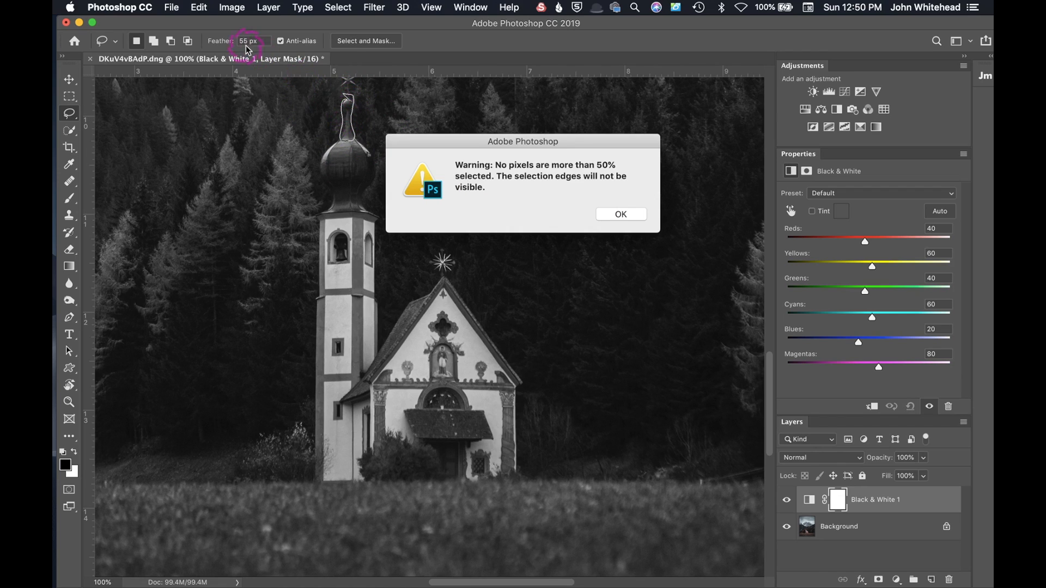
click(613, 215)
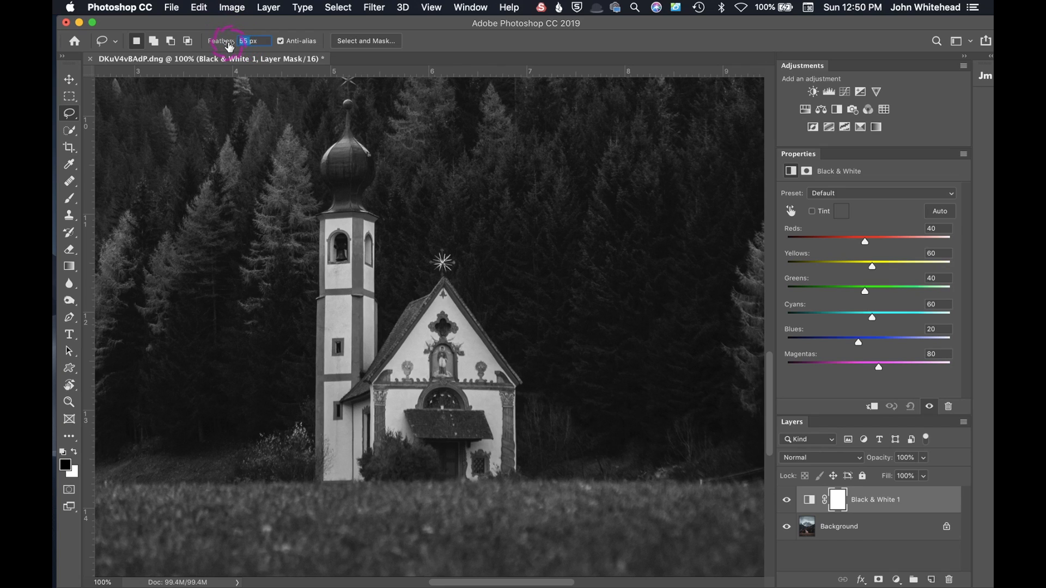
- Set the Lasso feather to 5 px and outline the steeple's tip down to the onion dome
click(339, 137)
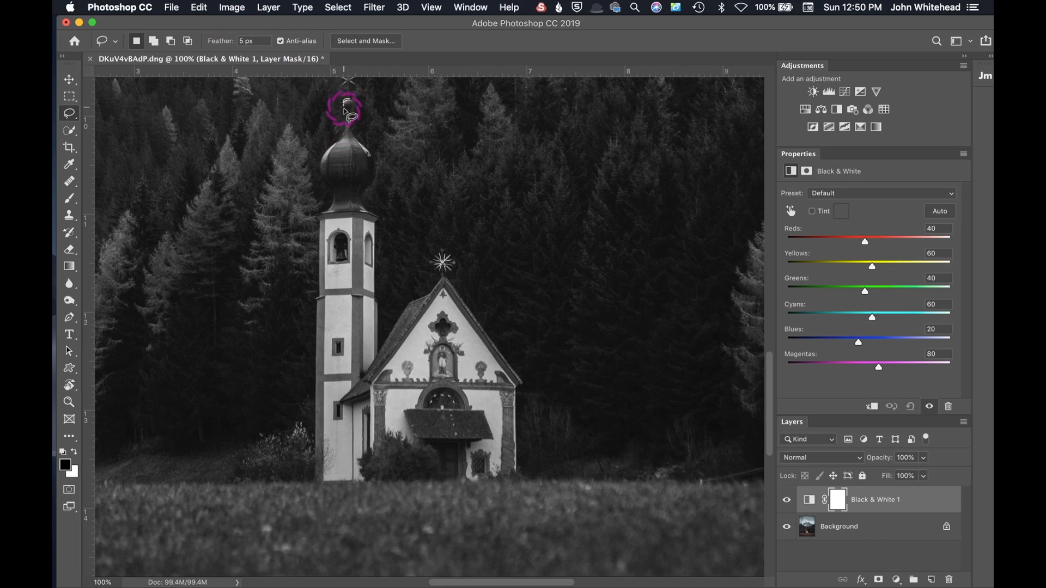
mouse_move(344, 130)
mouse_down()
mouse_move(342, 149)
mouse_move(361, 154)
mouse_move(358, 143)
mouse_up()
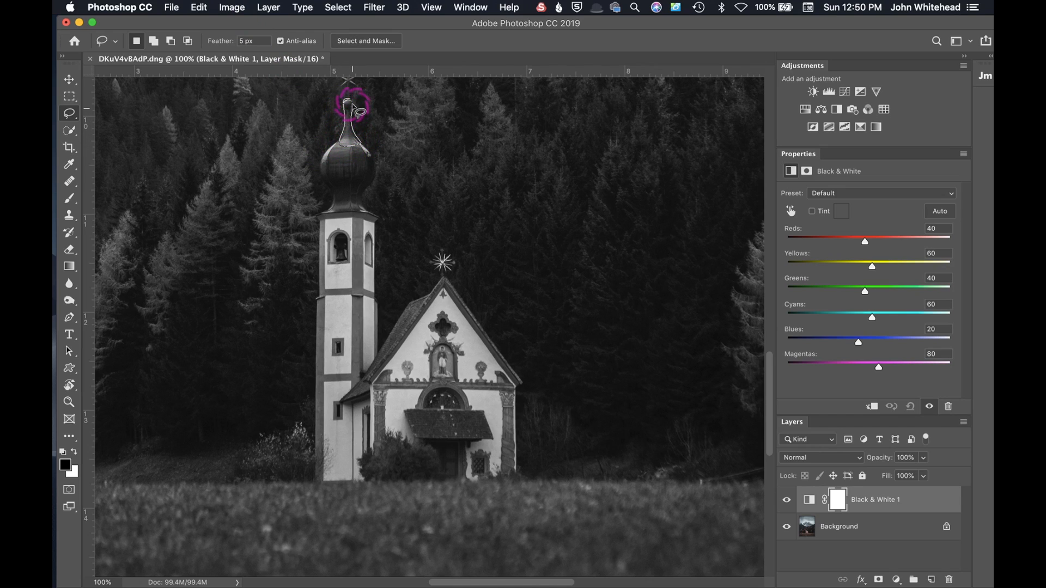
mouse_move(349, 100)
mouse_down()
mouse_move(341, 143)
mouse_move(361, 149)
mouse_move(365, 166)
mouse_up()
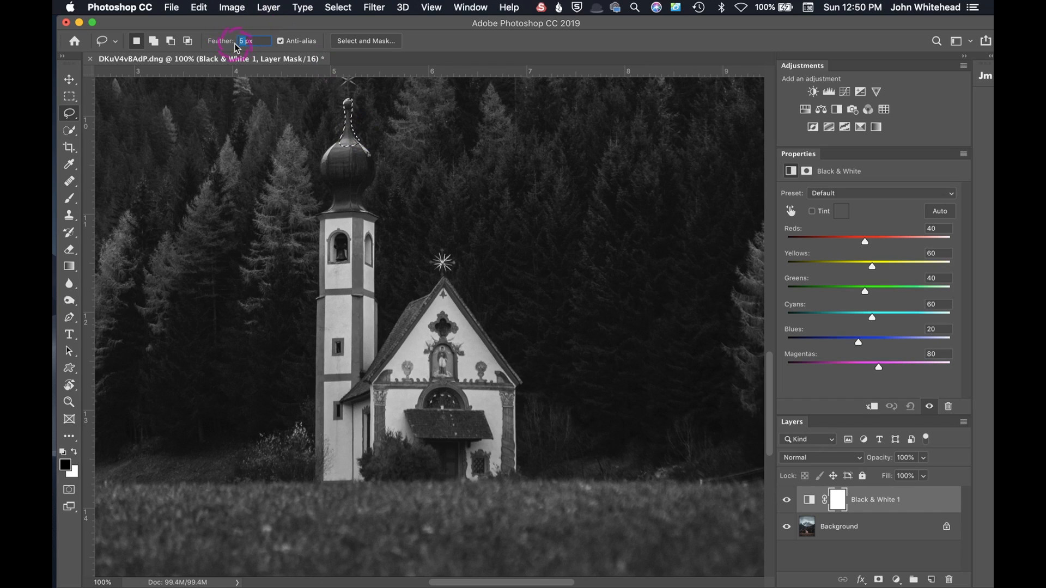
- Set the Lasso feather to 10 px and outline the steeple's narrow tip again
text(0)
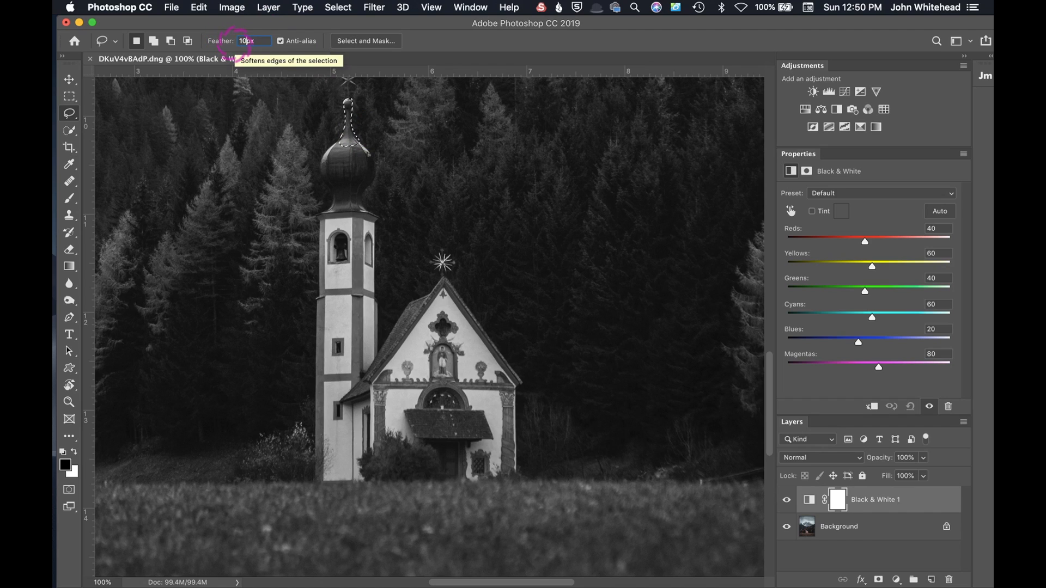
click(338, 98)
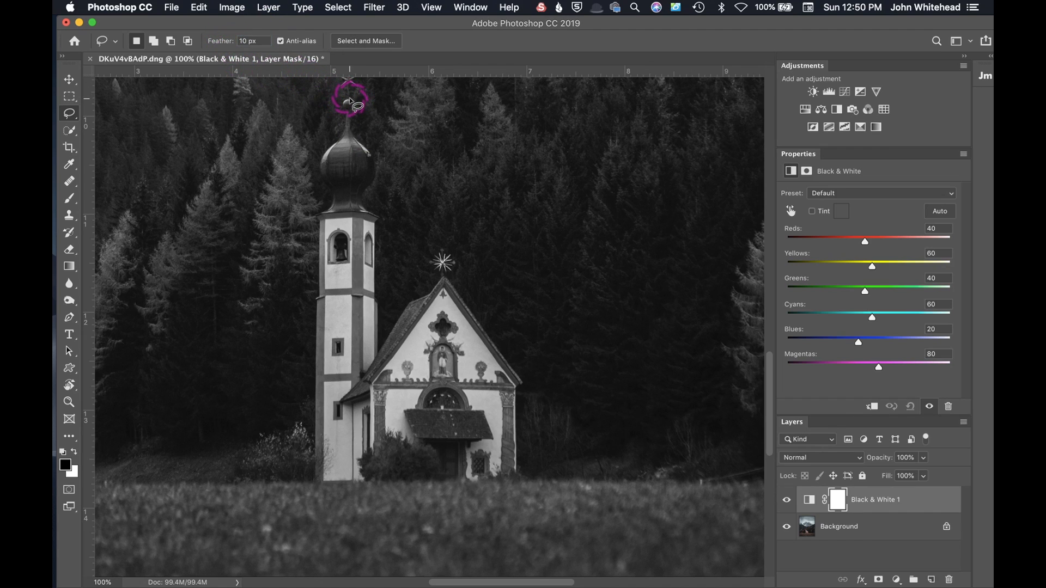
mouse_move(345, 101)
mouse_down()
mouse_move(341, 138)
mouse_move(356, 138)
mouse_move(353, 96)
mouse_move(343, 104)
mouse_move(344, 134)
mouse_move(348, 100)
mouse_up()
click(345, 101)
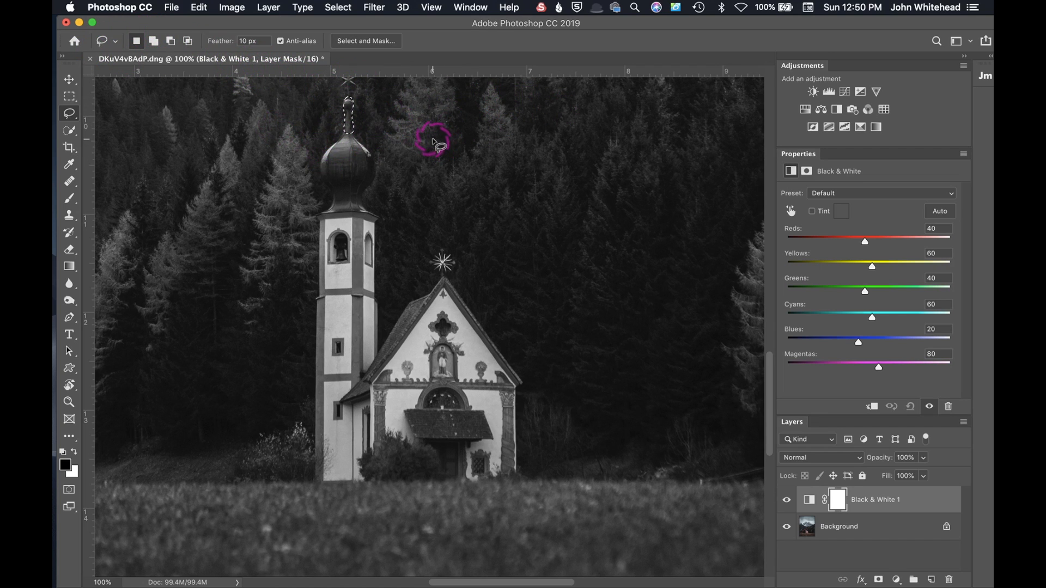
- Outline the sky and mountains along the tree line with the Lasso tool, and clear that selection
key(super+minus)
key(super+minus)
key(super+minus)
key(super+minus)
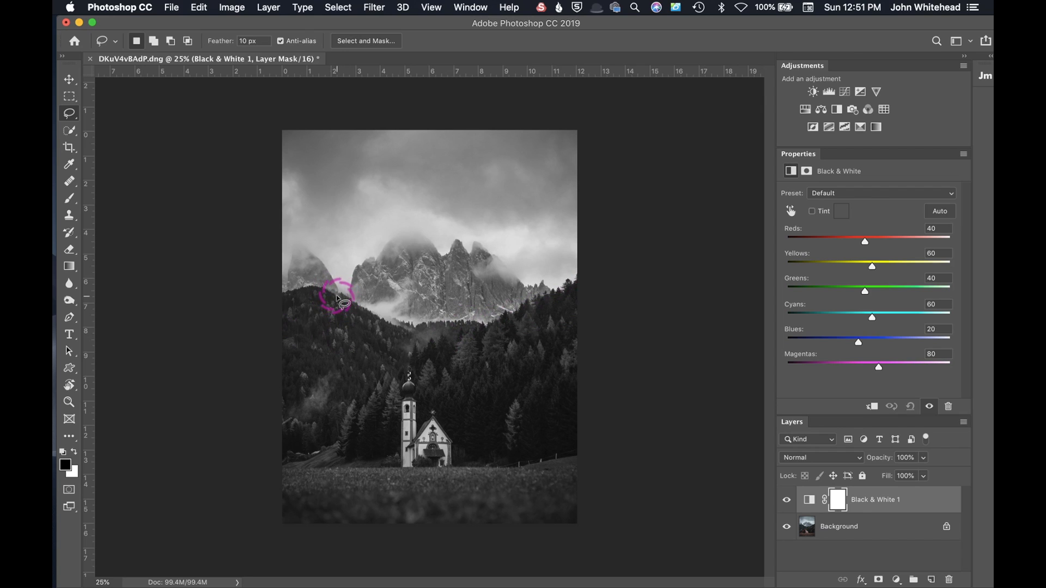
mouse_move(283, 295)
mouse_down()
mouse_move(407, 327)
mouse_move(496, 316)
mouse_move(538, 297)
mouse_move(608, 237)
mouse_move(596, 89)
mouse_move(399, 67)
mouse_move(187, 110)
mouse_move(210, 264)
mouse_move(254, 313)
mouse_up()
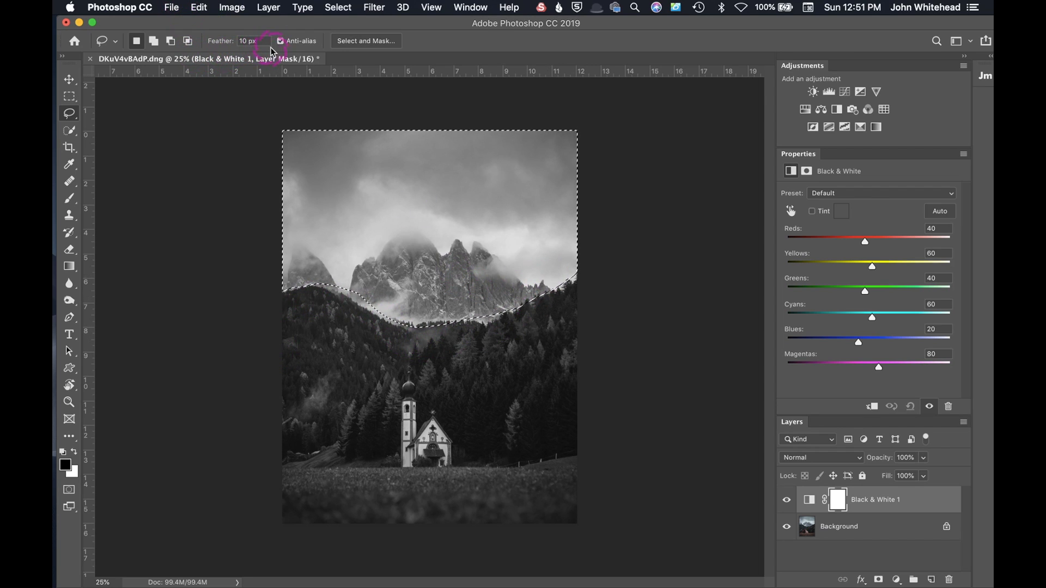
click(251, 40)
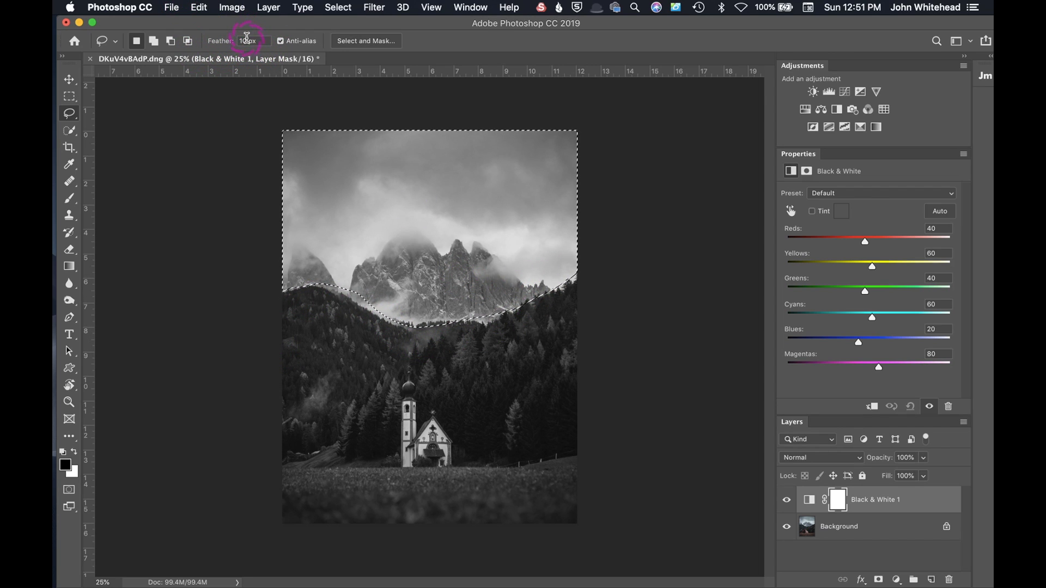
click(333, 331)
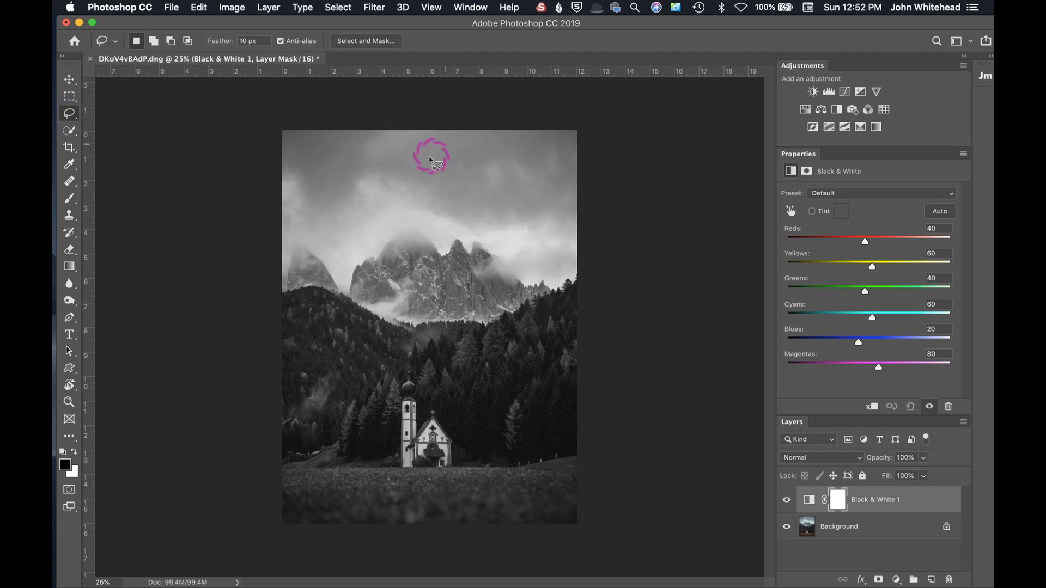
- Draw a Lasso outline in the left part of the sky and add two more outlines in its middle and right parts
mouse_move(336, 188)
mouse_down()
mouse_move(321, 222)
mouse_move(334, 256)
mouse_move(362, 256)
mouse_move(373, 208)
mouse_move(353, 173)
mouse_move(318, 178)
mouse_move(299, 214)
mouse_move(340, 265)
mouse_move(362, 243)
mouse_move(369, 181)
mouse_move(338, 152)
mouse_up()
click(336, 164)
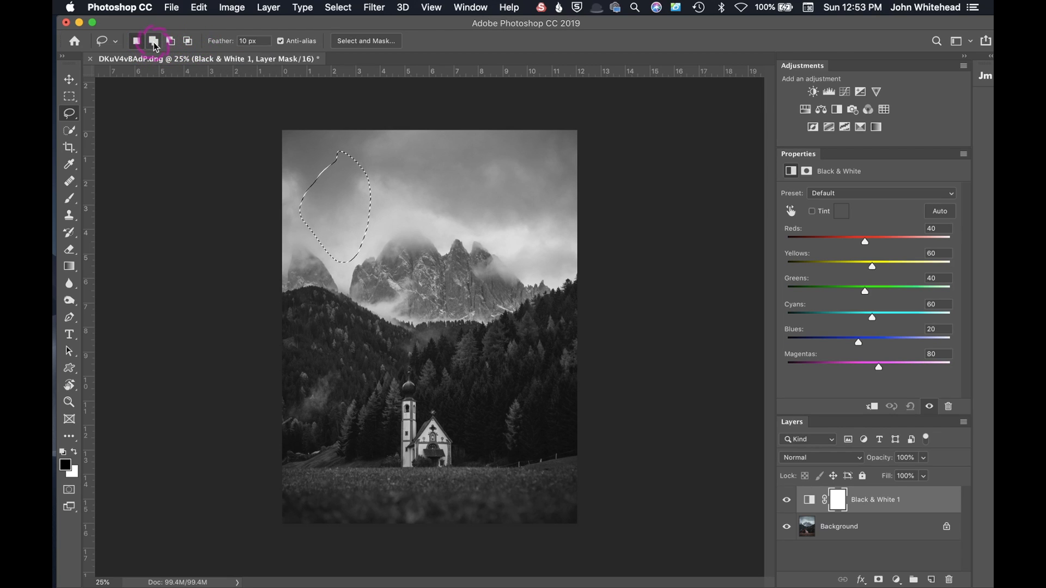
mouse_move(408, 161)
mouse_down()
mouse_move(408, 225)
mouse_move(424, 259)
mouse_move(446, 219)
mouse_move(409, 162)
mouse_up()
mouse_move(484, 166)
mouse_down()
mouse_move(483, 228)
mouse_move(545, 274)
mouse_move(546, 210)
mouse_move(499, 160)
mouse_move(470, 169)
mouse_up()
- Subtract the middle outline from the sky selection and intersect the rest with a loop over the left outline's lower part
click(174, 40)
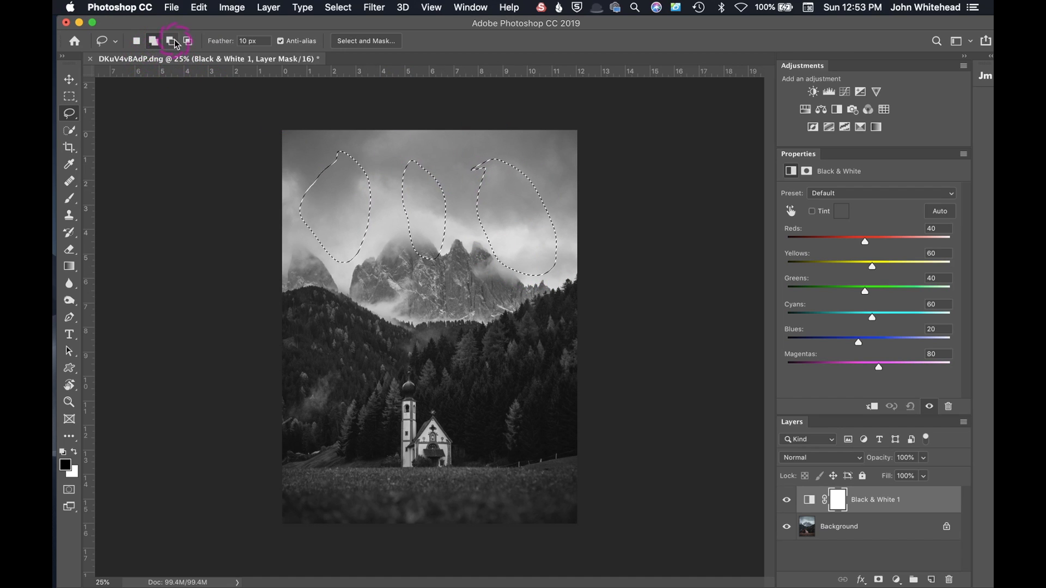
mouse_move(410, 149)
mouse_down()
mouse_move(391, 172)
mouse_move(393, 261)
mouse_move(410, 282)
mouse_move(442, 281)
mouse_move(454, 275)
mouse_move(453, 193)
mouse_move(442, 156)
mouse_move(402, 151)
mouse_up()
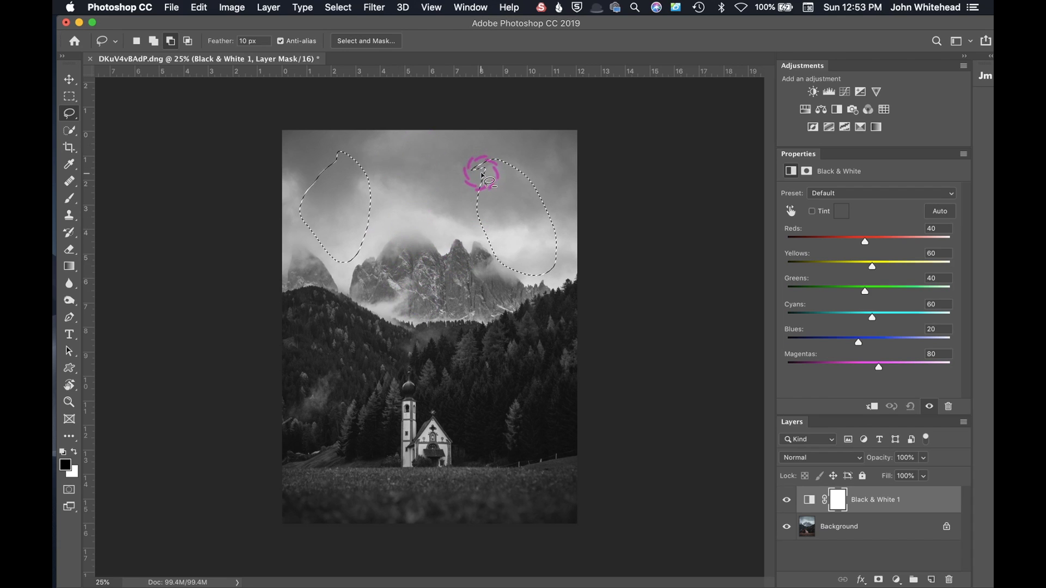
key(super+z)
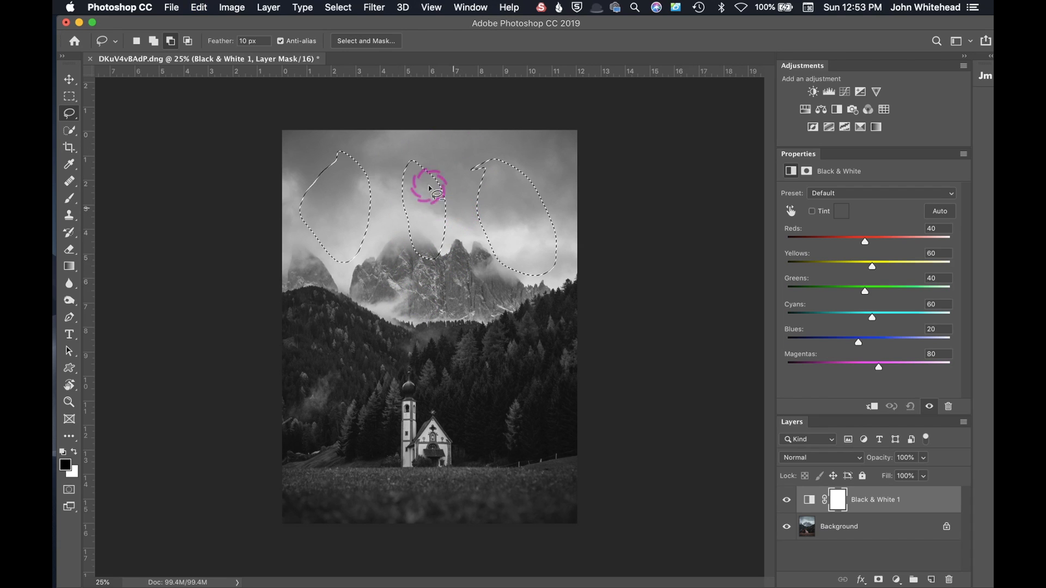
mouse_move(450, 185)
mouse_down()
mouse_move(390, 235)
mouse_move(455, 246)
mouse_move(450, 170)
mouse_move(485, 197)
mouse_up()
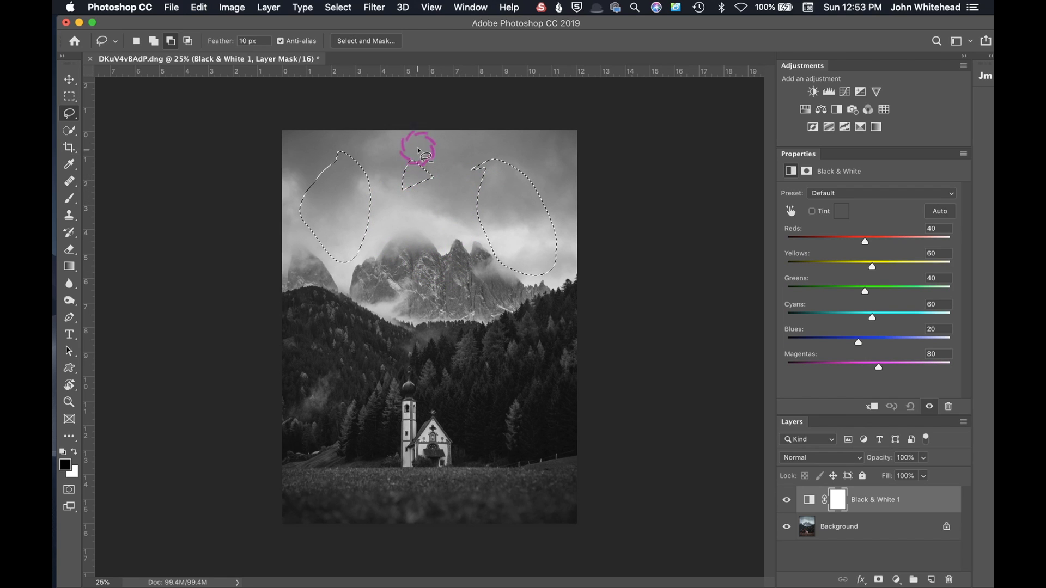
mouse_move(422, 152)
mouse_down()
mouse_move(389, 187)
mouse_move(404, 216)
mouse_move(426, 208)
mouse_move(428, 158)
mouse_up()
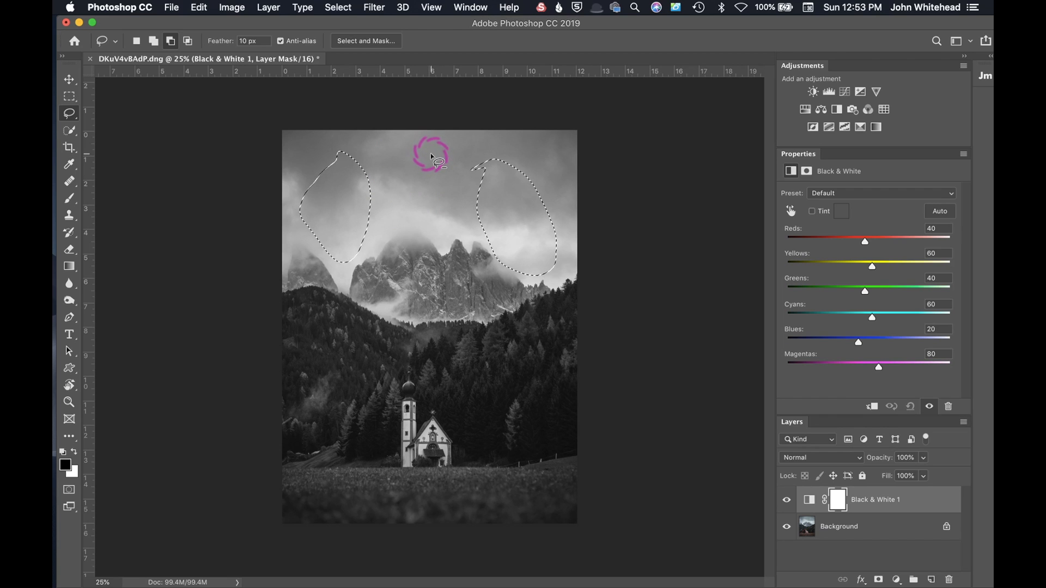
click(187, 41)
mouse_move(406, 215)
mouse_down()
mouse_move(326, 230)
mouse_move(309, 271)
mouse_up()
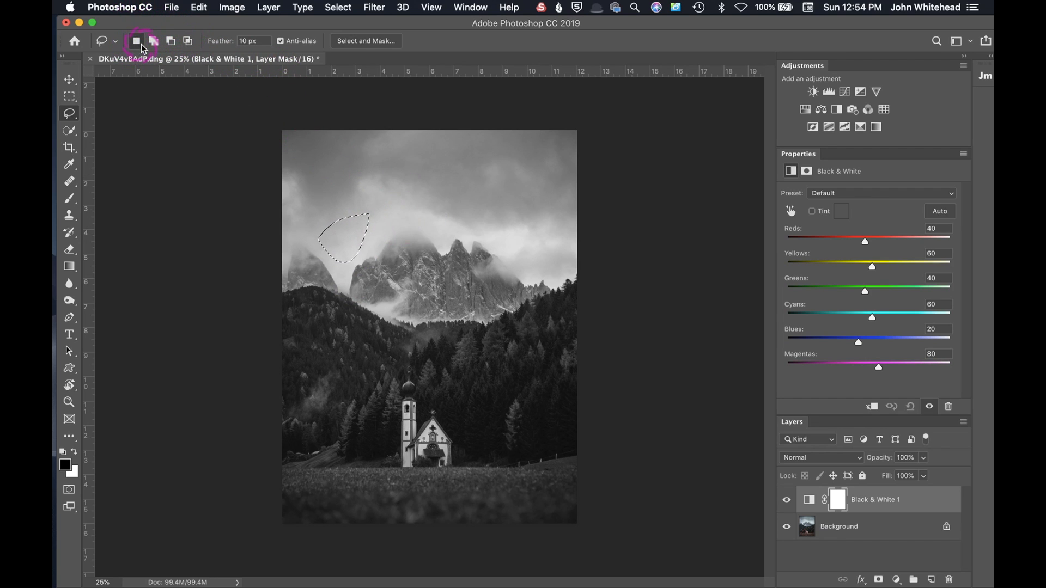
- Replace the selection with a new tall Lasso outline in the sky and add two similar outlines to its right
mouse_move(357, 142)
mouse_down()
mouse_move(351, 163)
mouse_move(385, 175)
mouse_move(359, 143)
mouse_up()
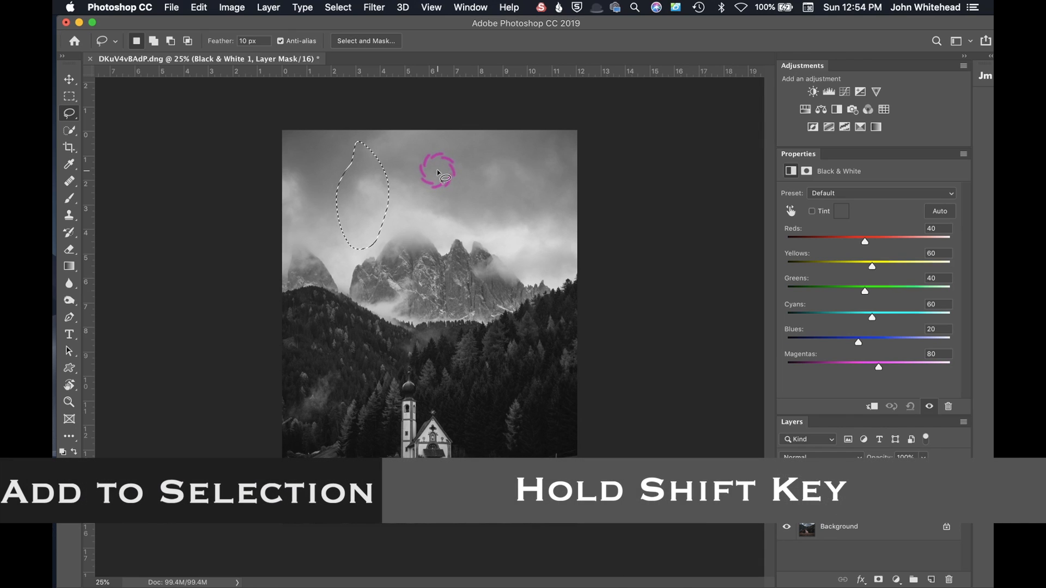
key(shift)
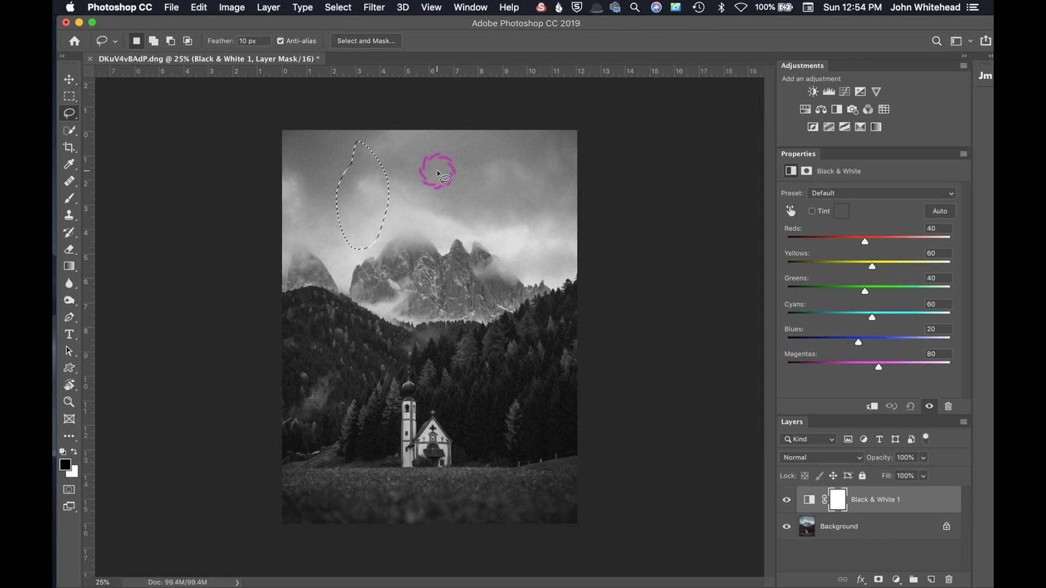
key(shift)
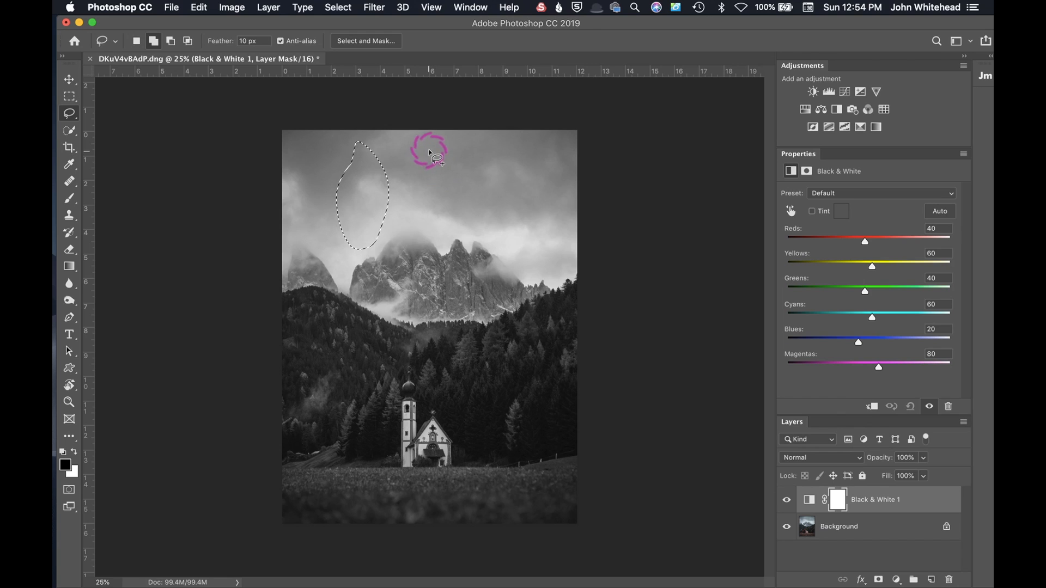
mouse_move(430, 150)
mouse_down()
mouse_move(423, 204)
mouse_move(453, 144)
mouse_move(425, 150)
mouse_up()
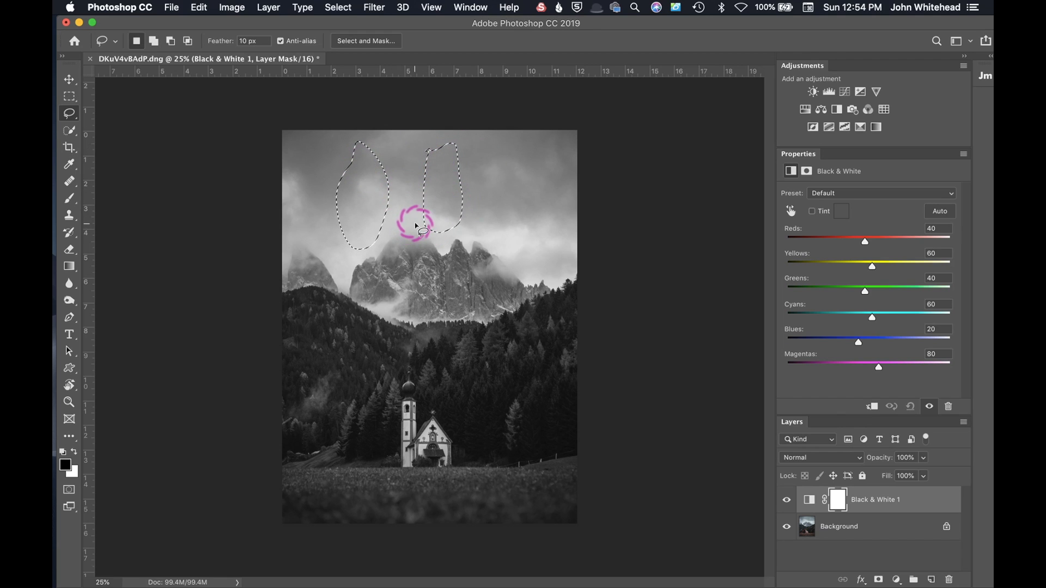
key(shift)
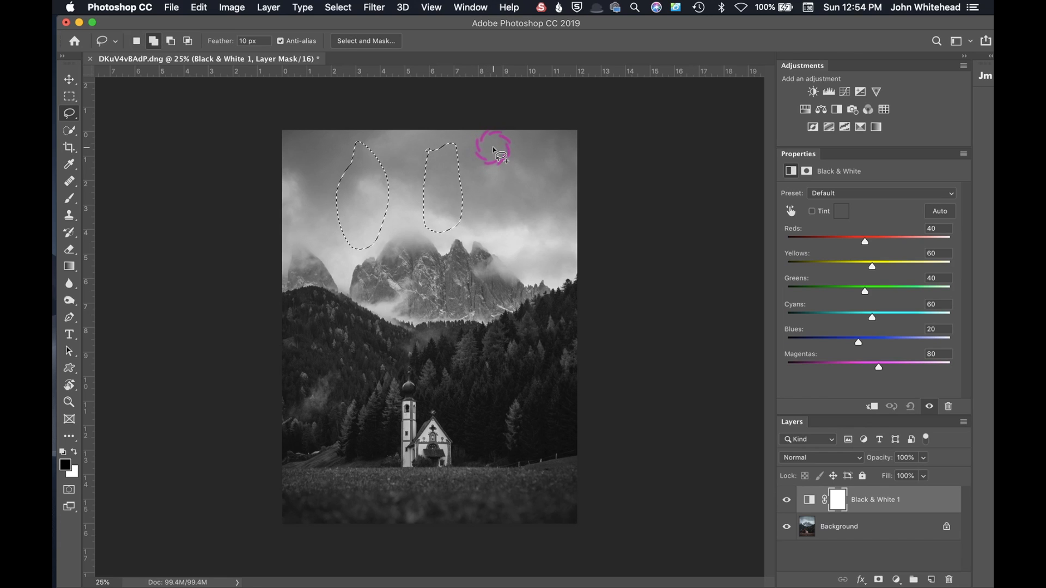
mouse_move(492, 146)
mouse_down()
mouse_move(492, 209)
mouse_move(517, 231)
mouse_move(538, 194)
mouse_move(530, 153)
mouse_move(494, 145)
mouse_up()
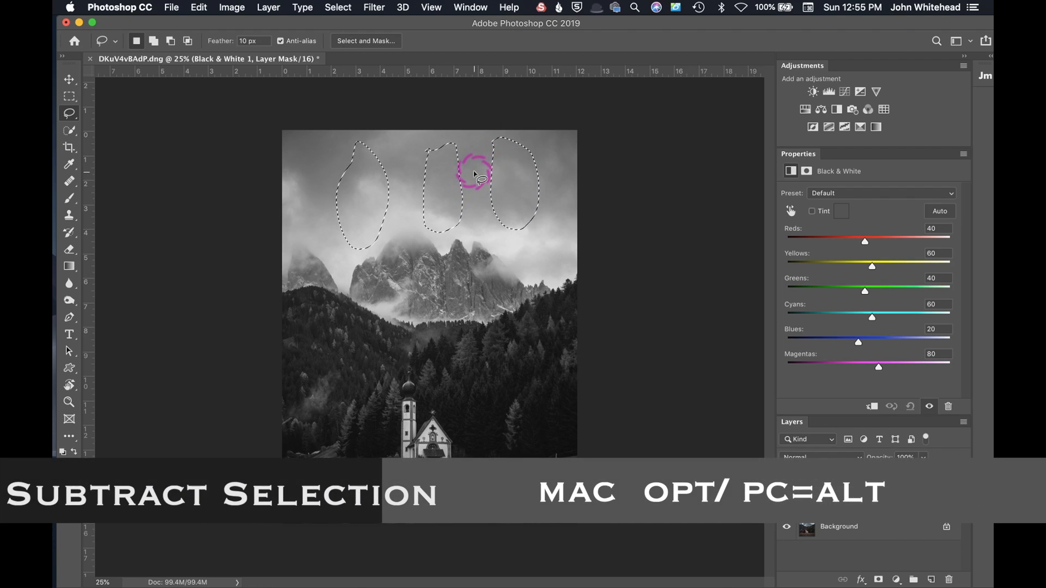
- Subtract the middle of the three tall outlines from the sky selection
key(alt)
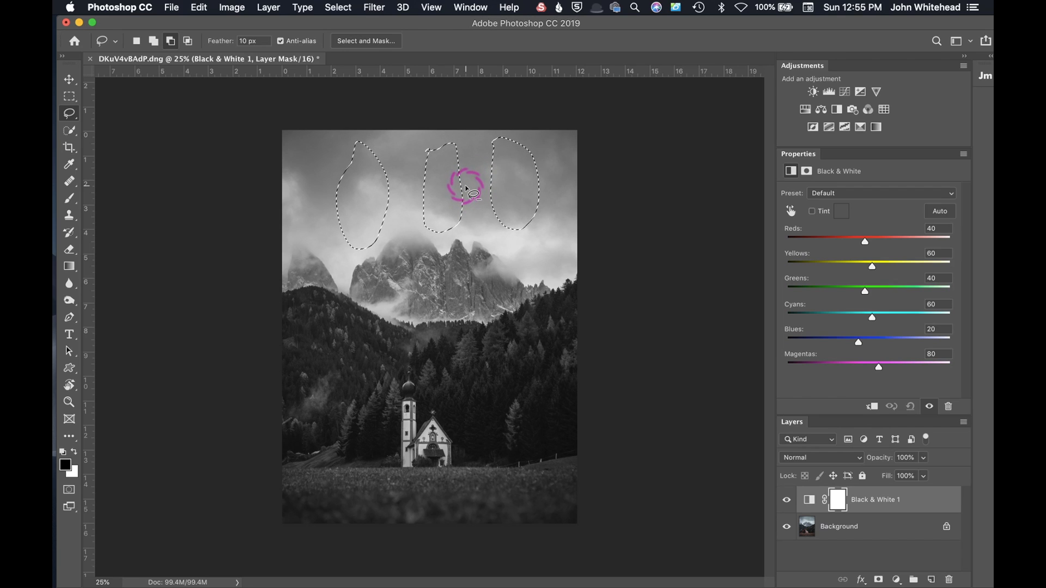
mouse_move(471, 180)
mouse_down()
mouse_move(479, 215)
mouse_move(463, 252)
mouse_move(433, 249)
mouse_move(412, 178)
mouse_move(423, 136)
mouse_up()
drag(472, 167, 472, 180)
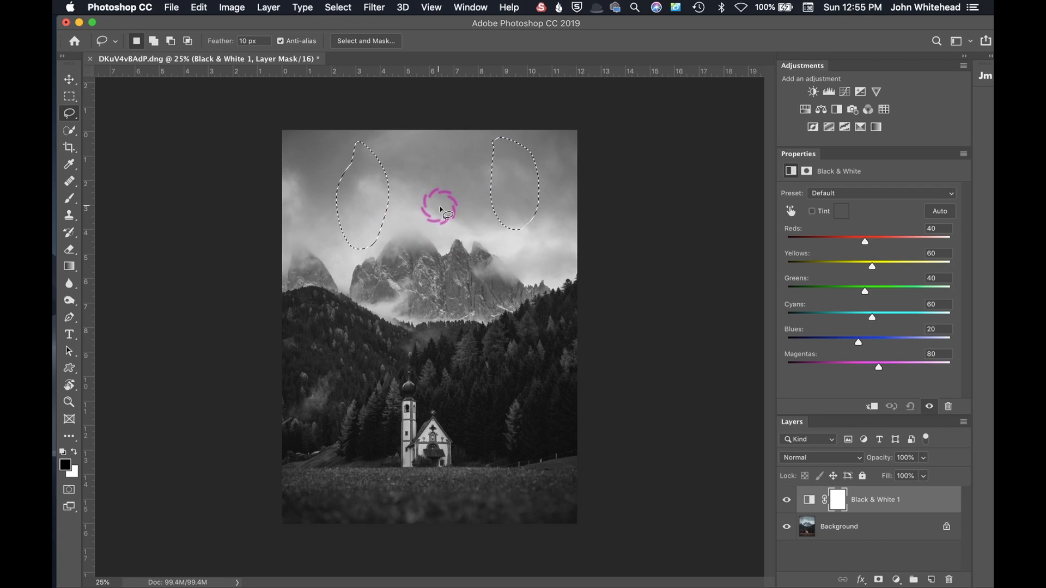
- Add a wide Lasso area across the mountain peaks joining the two remaining outlines, and deselect everything
mouse_move(439, 214)
mouse_down()
mouse_move(361, 219)
mouse_move(330, 235)
mouse_move(348, 252)
mouse_move(408, 265)
mouse_move(522, 254)
mouse_move(563, 214)
mouse_move(536, 206)
mouse_move(428, 218)
mouse_up()
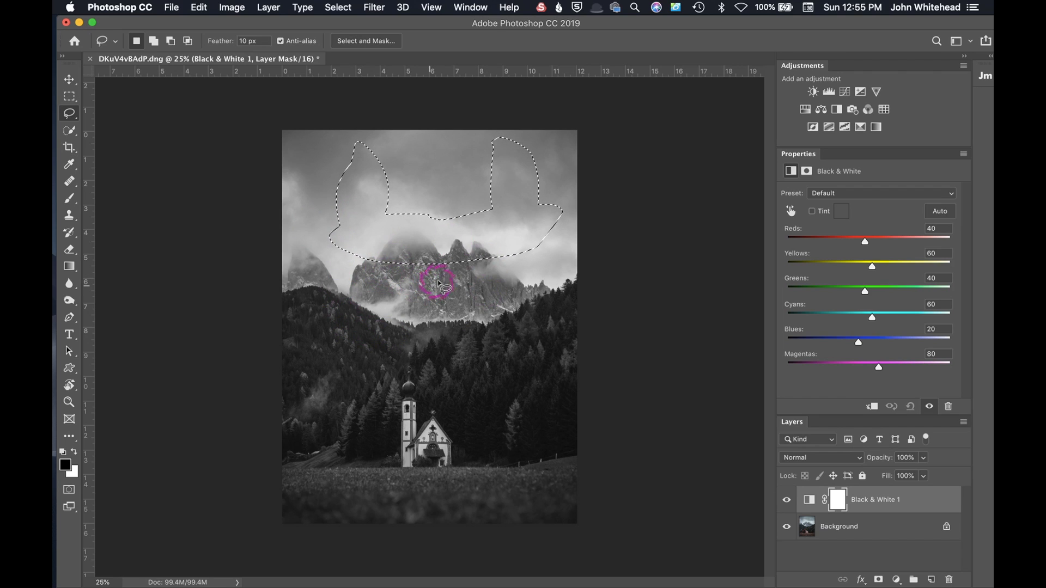
key(super+d)
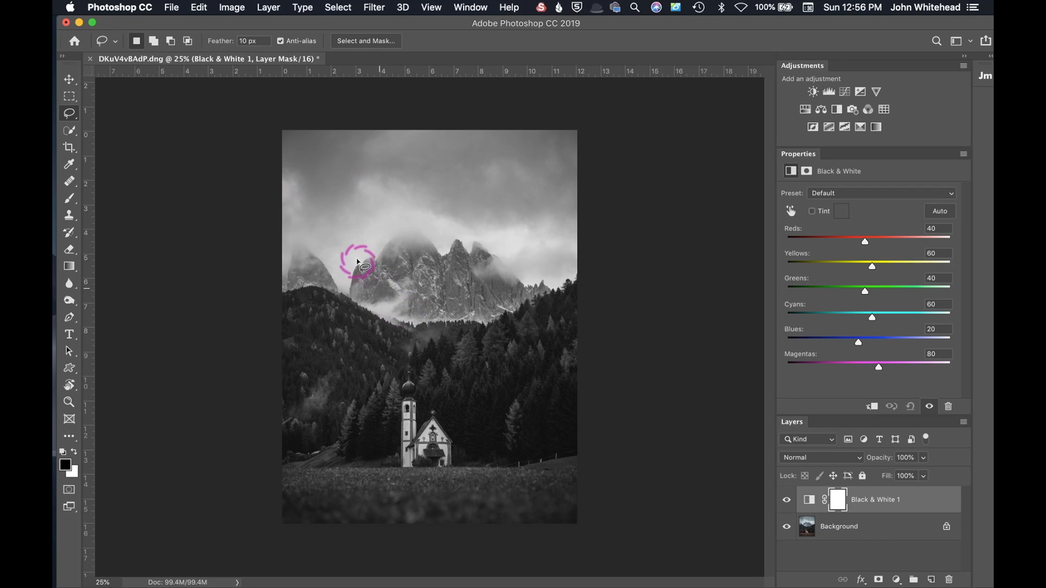
- Outline a new area in the sky above the peaks and remove it with a subtracting Lasso loop
mouse_move(355, 241)
mouse_down()
mouse_move(339, 183)
mouse_move(355, 229)
mouse_move(396, 191)
mouse_up()
key(alt)
mouse_move(281, 222)
mouse_down()
mouse_move(353, 311)
mouse_move(439, 256)
mouse_move(430, 184)
mouse_up()
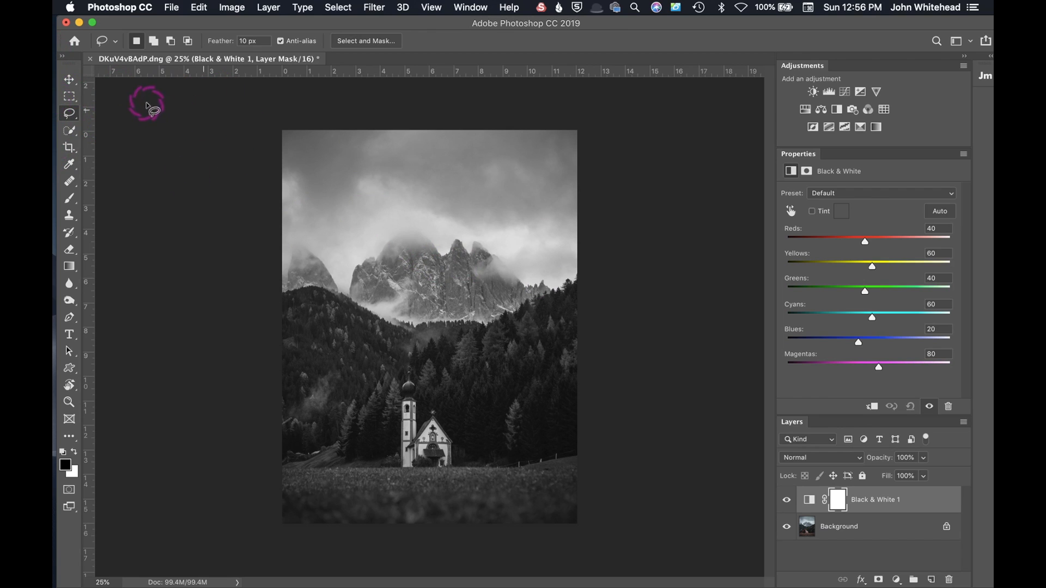
- Draw a rectangular marquee in the sky, replace it with one over the right-hand peaks, and add a second rectangle to its left
click(71, 102)
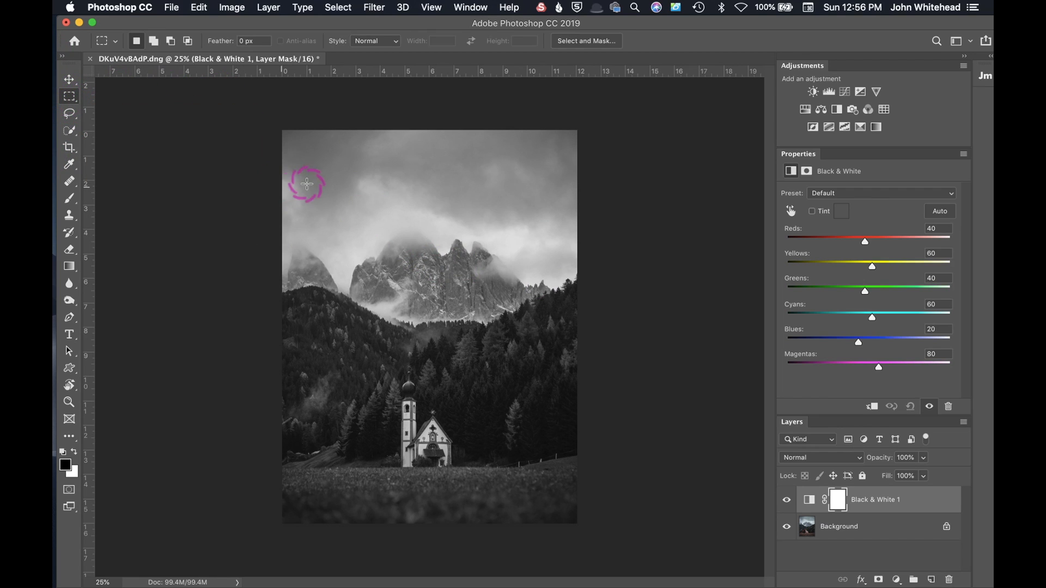
drag(304, 168, 382, 240)
drag(408, 251, 408, 250)
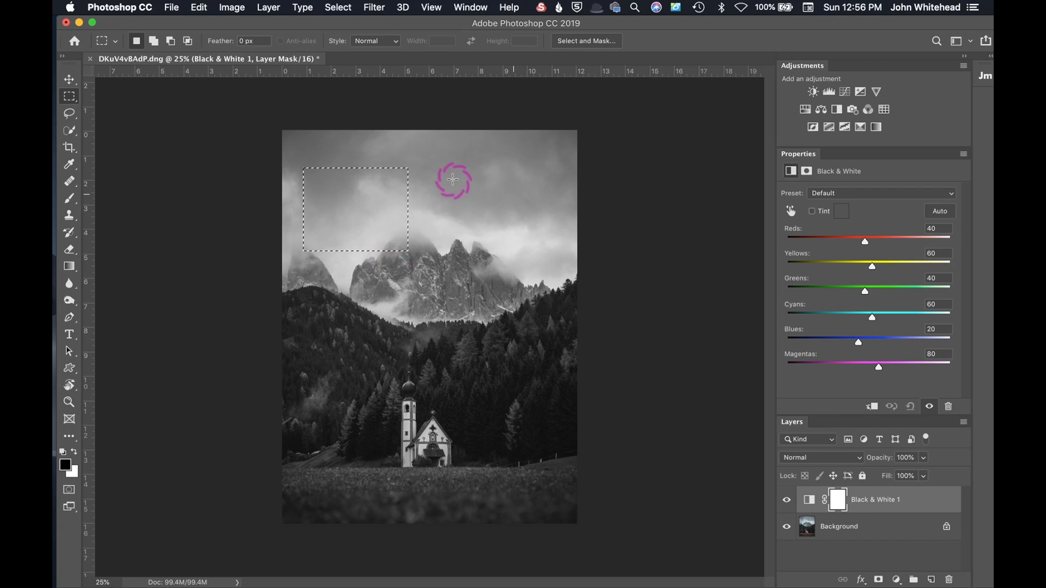
drag(448, 172, 527, 267)
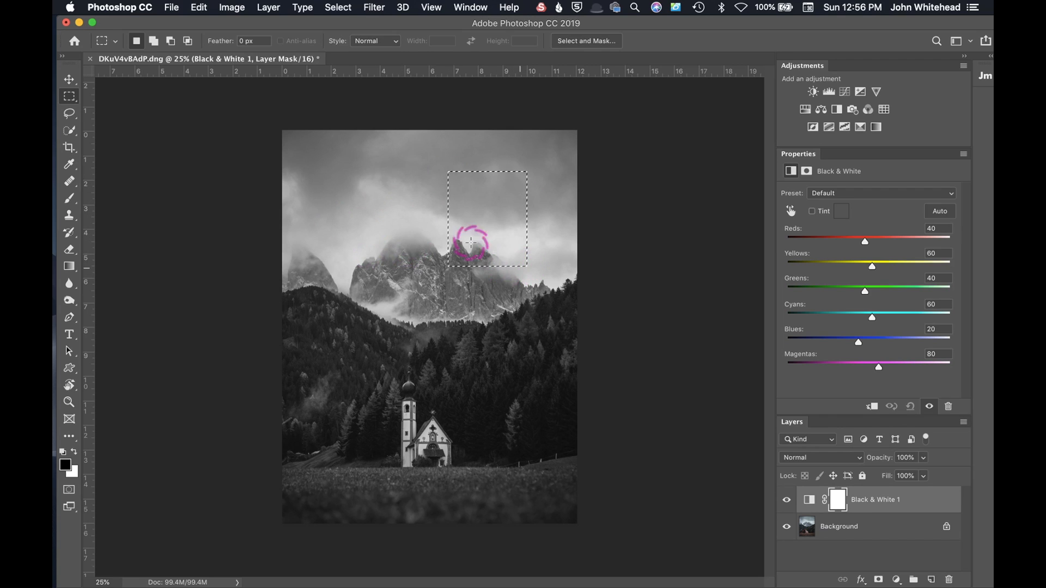
key(shift)
drag(329, 179, 423, 272)
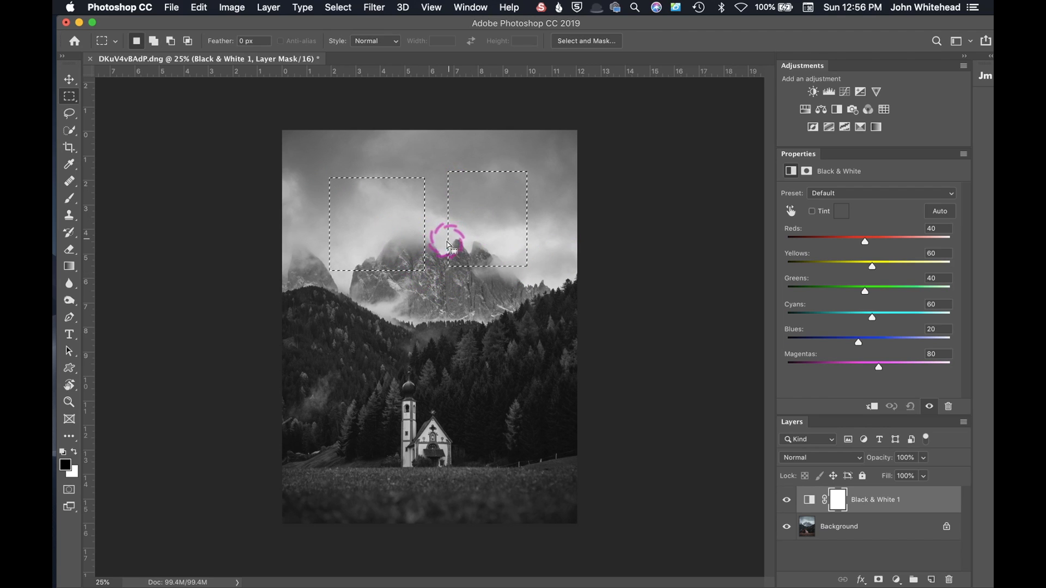
- Subtract the whole left-hand rectangle from the marquee selection, leaving only the one over the right-hand peaks
key(shift)
drag(438, 153, 314, 284)
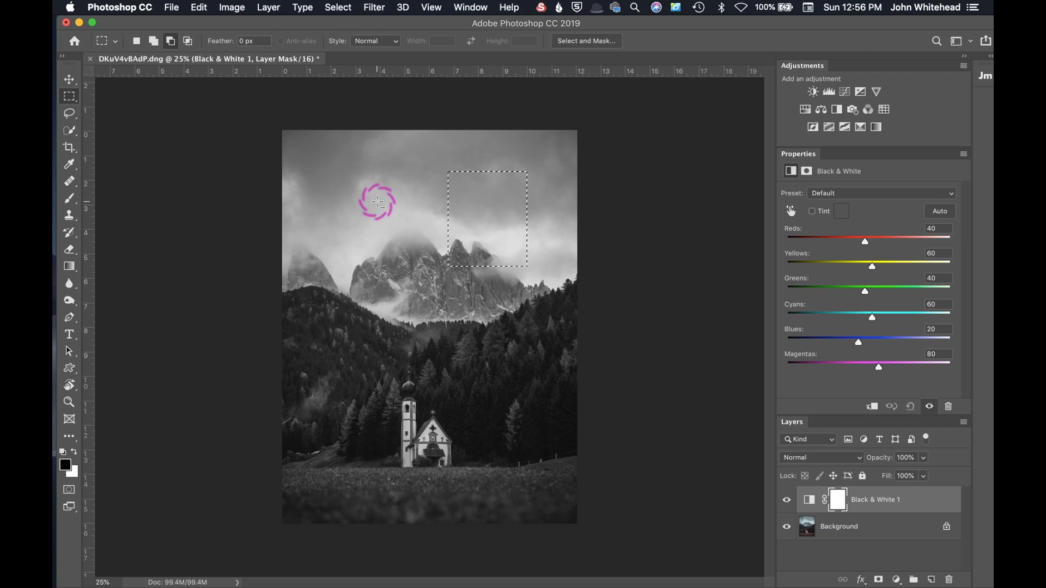
key(alt)
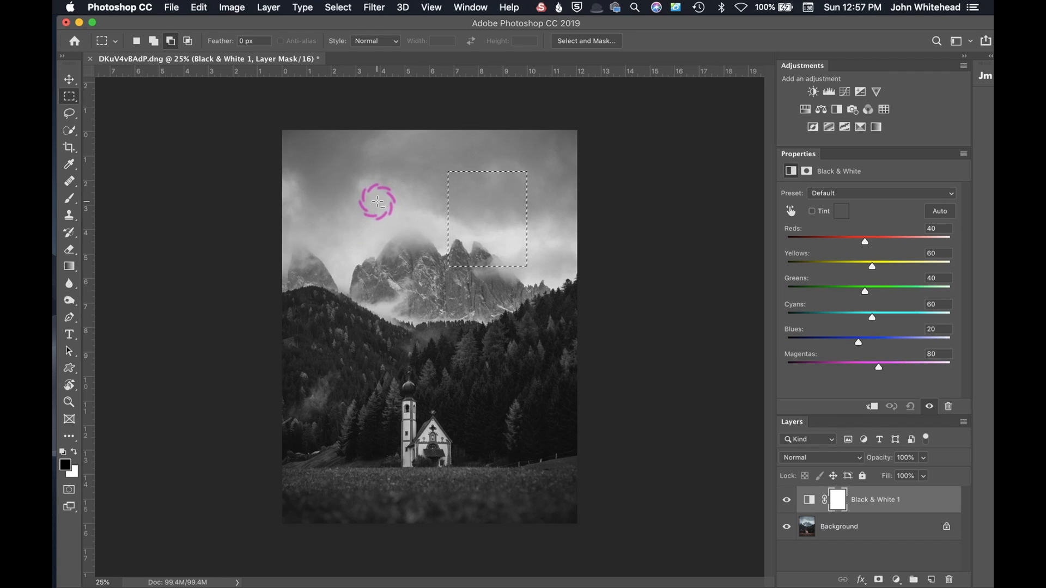
- Outline the church walls, roof and tower below the dome with straight Polygonal Lasso segments, closing the selection at the tower's upper left corner
click(69, 114)
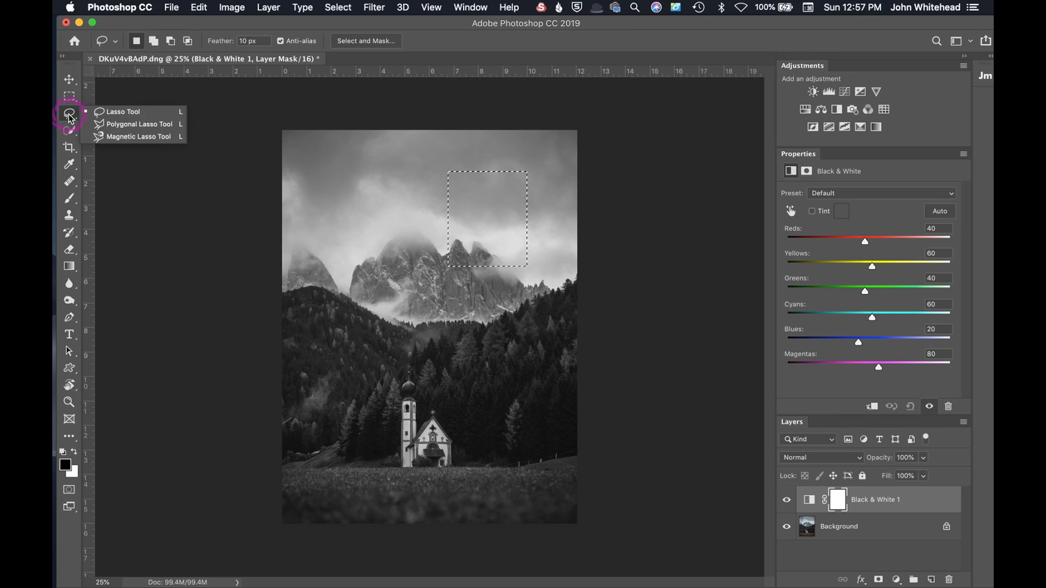
click(124, 124)
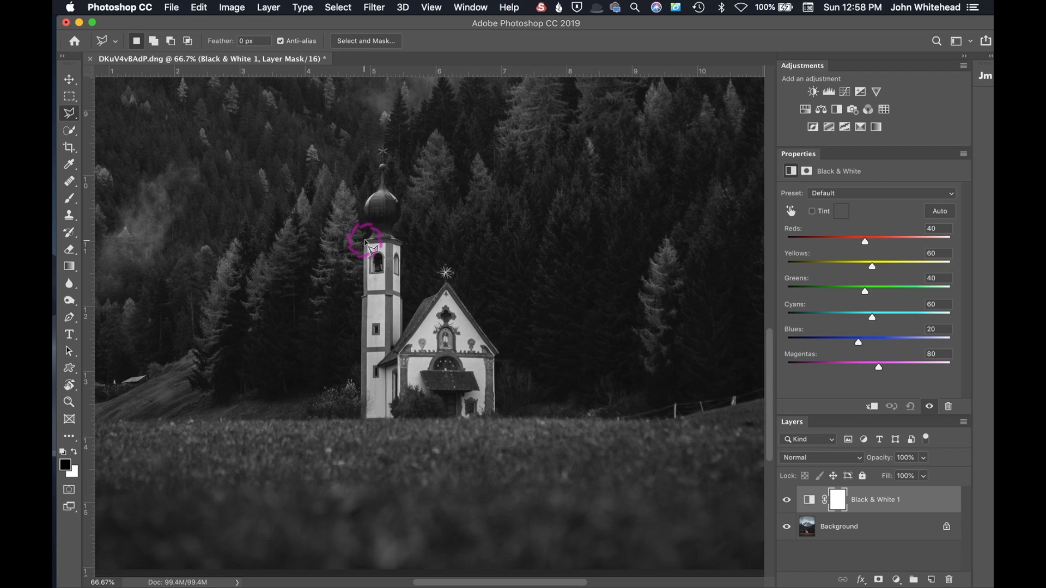
click(365, 240)
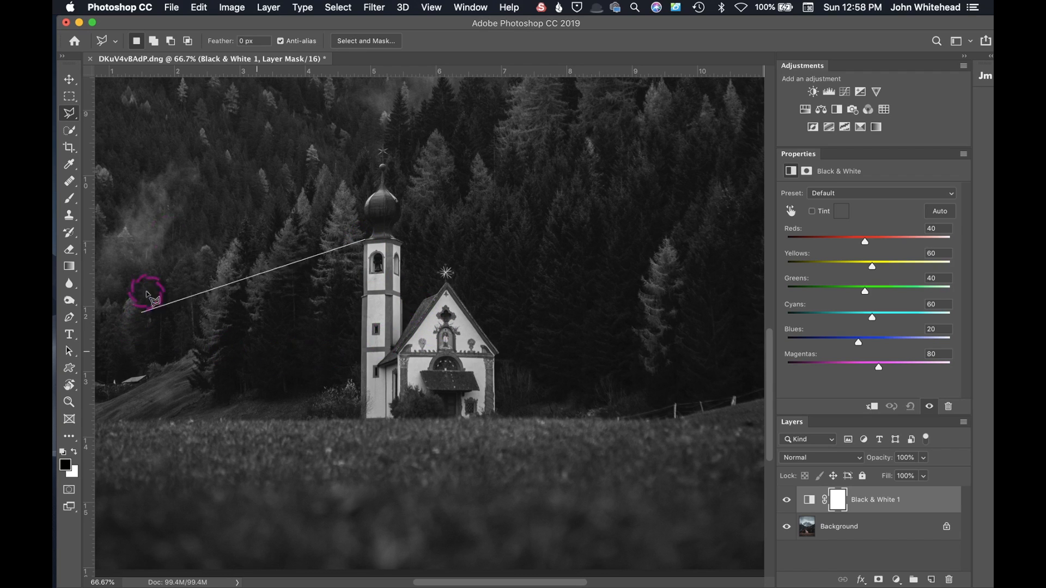
scroll(363, 358, up, 1)
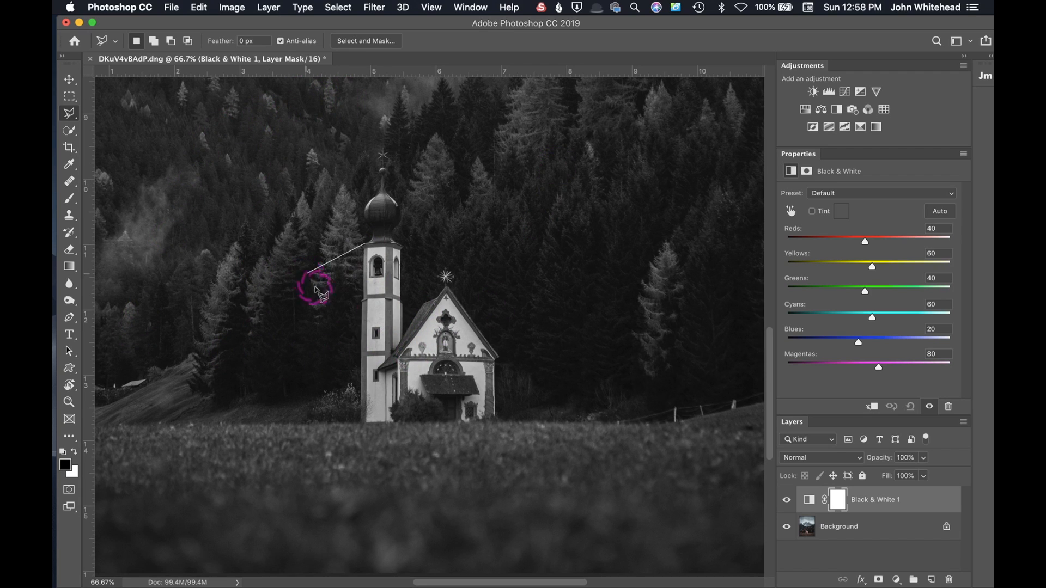
click(362, 305)
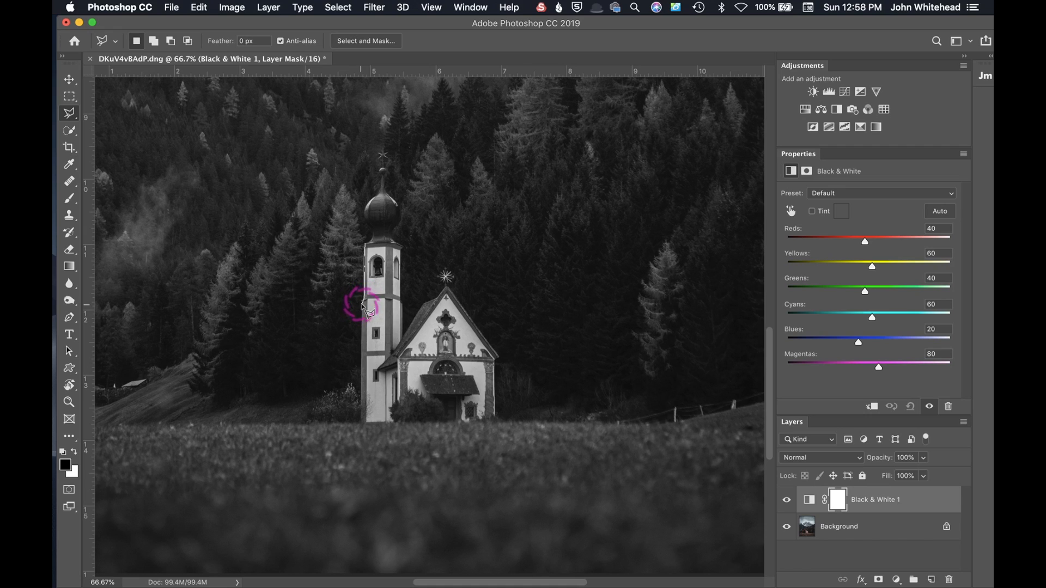
click(359, 422)
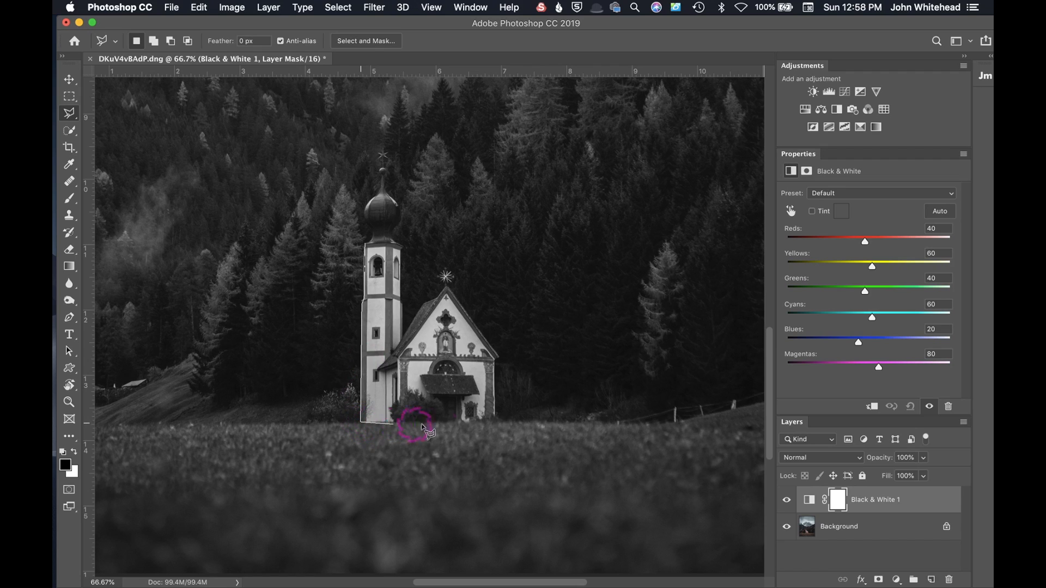
click(497, 421)
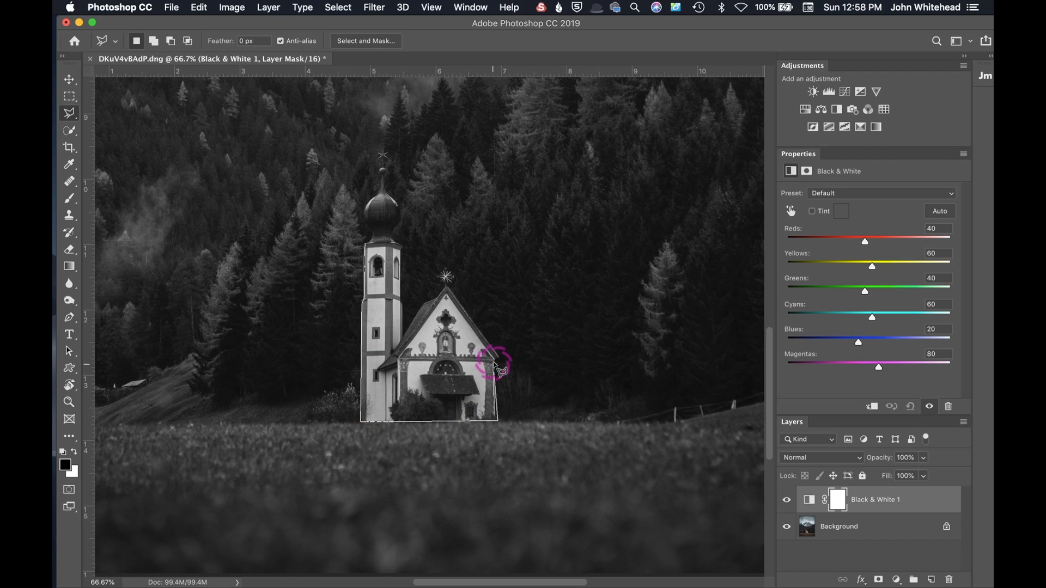
click(497, 357)
click(446, 287)
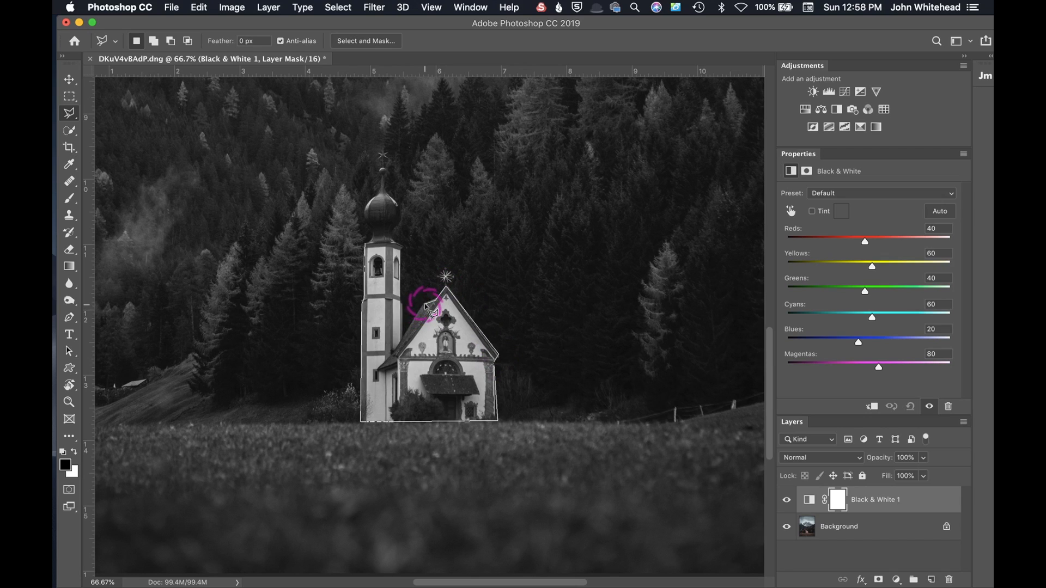
click(401, 326)
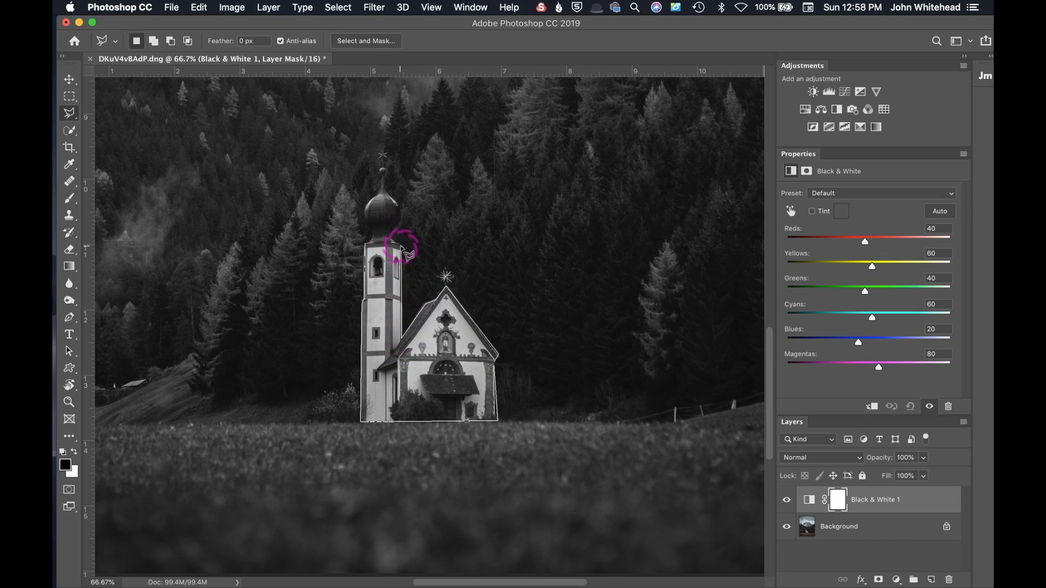
click(400, 244)
click(366, 245)
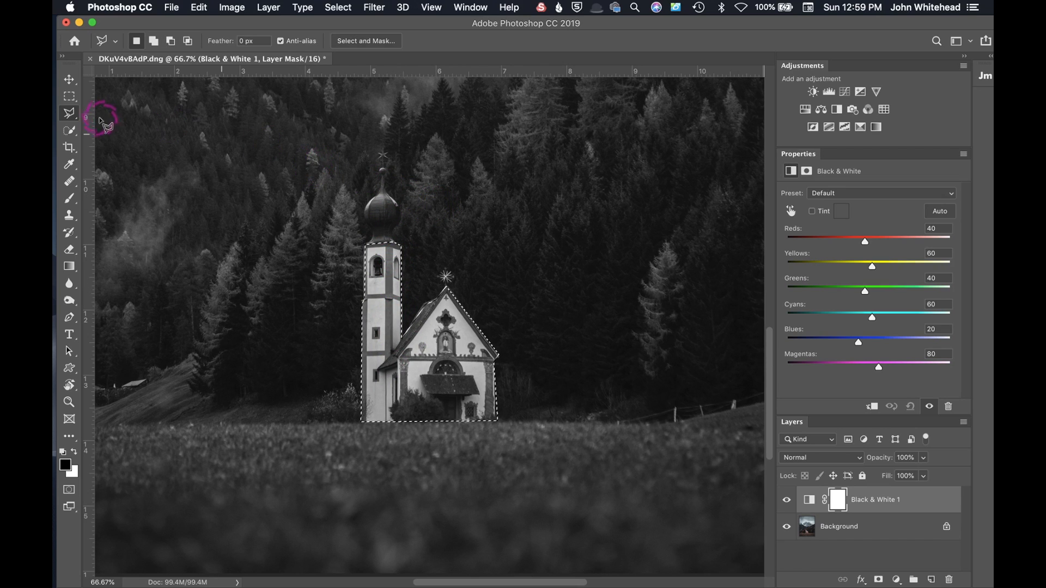
- Replace the selection with a Lasso outline of the whole church, freehand around the onion dome and with straight segments along the walls and roof
click(76, 120)
click(106, 110)
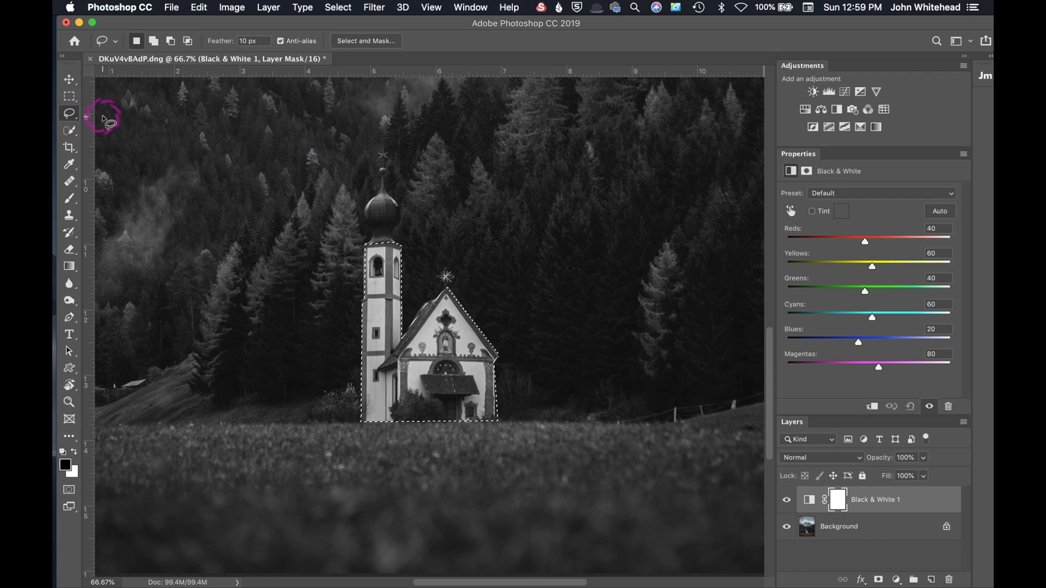
click(330, 242)
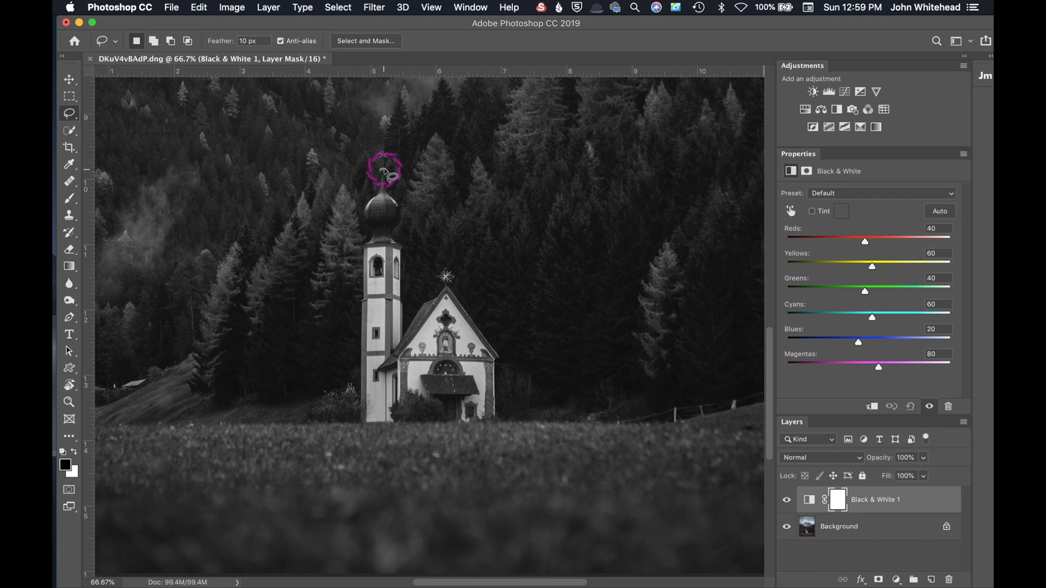
drag(380, 176, 368, 207)
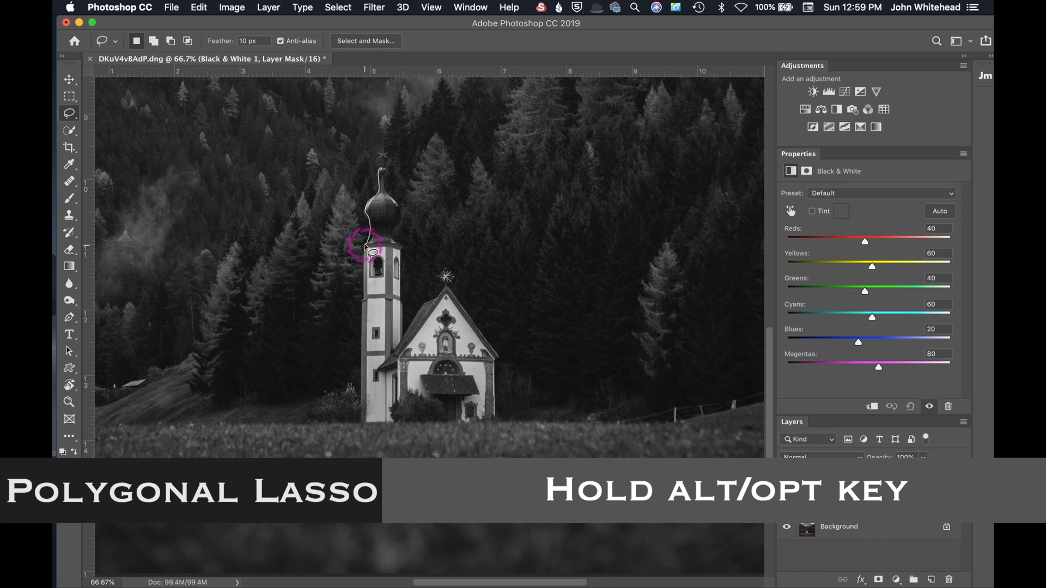
key(alt)
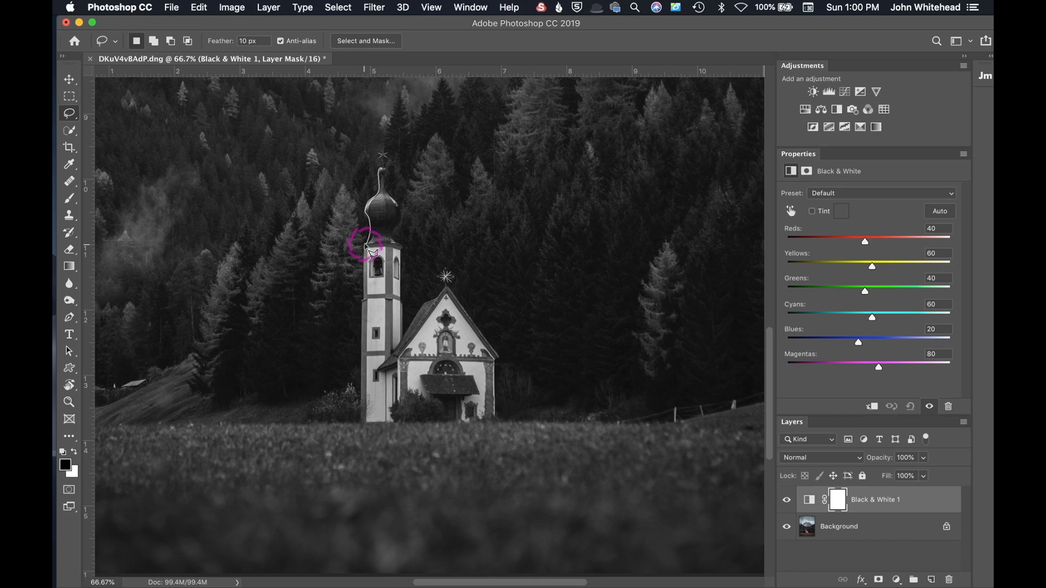
mouse_move(365, 248)
mouse_down()
mouse_move(360, 313)
mouse_move(368, 229)
mouse_move(362, 421)
mouse_move(483, 429)
mouse_move(495, 420)
mouse_move(502, 357)
mouse_move(494, 363)
mouse_move(448, 283)
mouse_move(397, 342)
mouse_move(402, 246)
mouse_up()
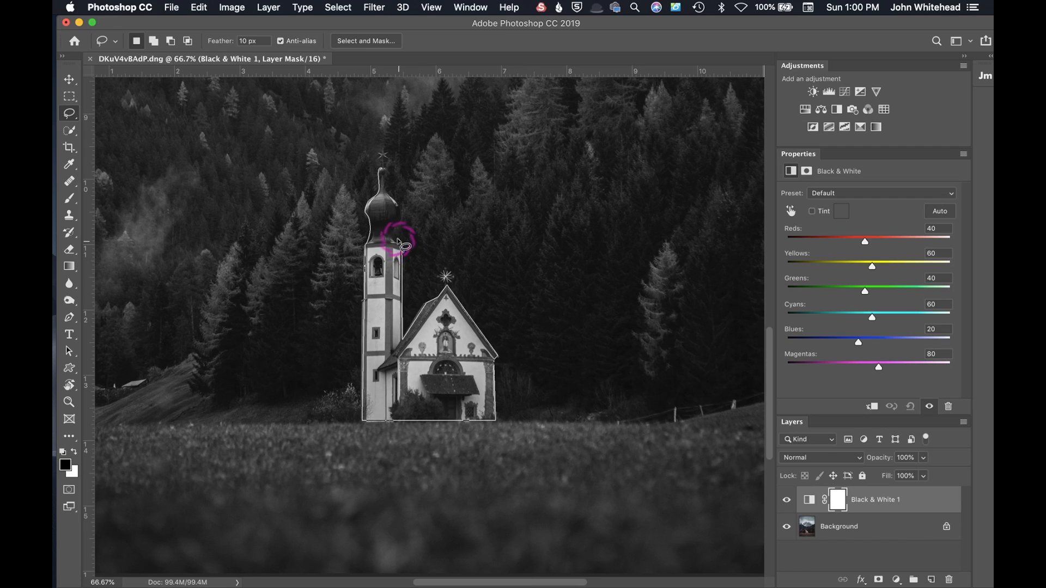
mouse_move(401, 203)
mouse_down()
mouse_move(378, 182)
mouse_move(381, 170)
mouse_move(392, 194)
mouse_move(404, 182)
mouse_up()
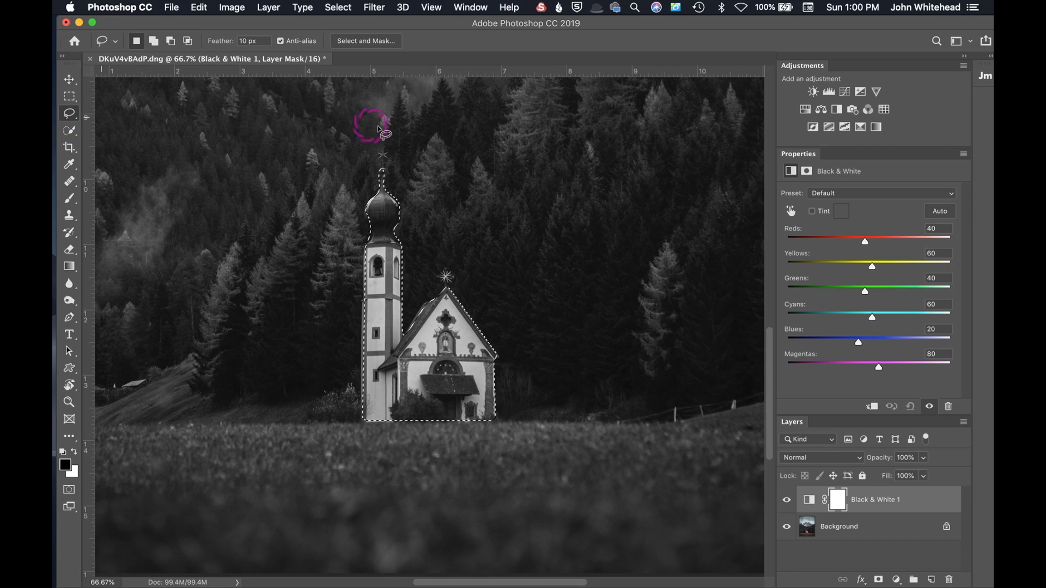
- Draw a Lasso selection over the trees beside the church, mixing freehand curves with straight segments, and deselect it
mouse_move(531, 131)
mouse_down()
mouse_move(498, 159)
mouse_move(522, 227)
mouse_move(517, 262)
mouse_up()
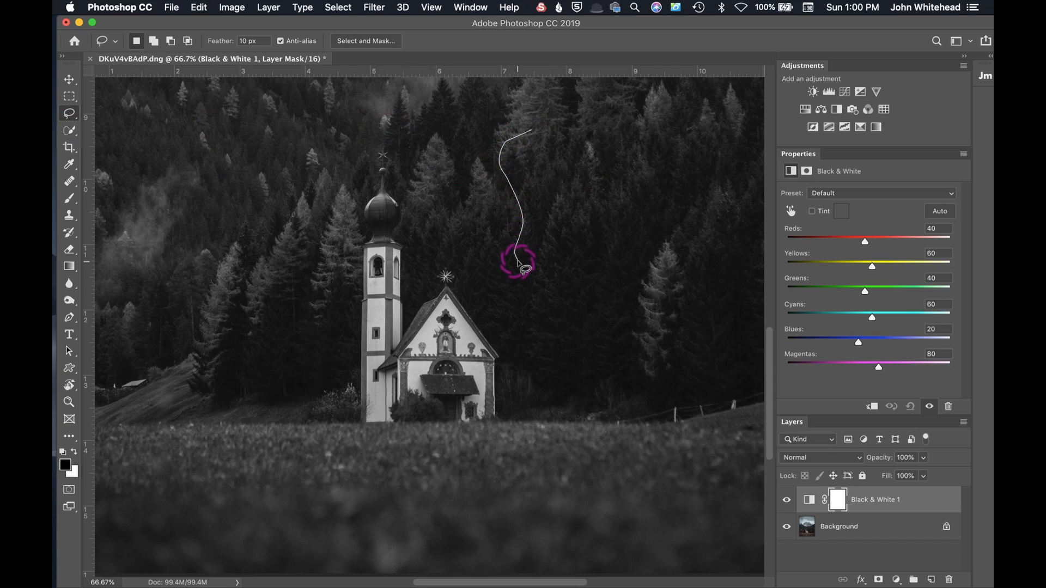
drag(519, 263, 516, 309)
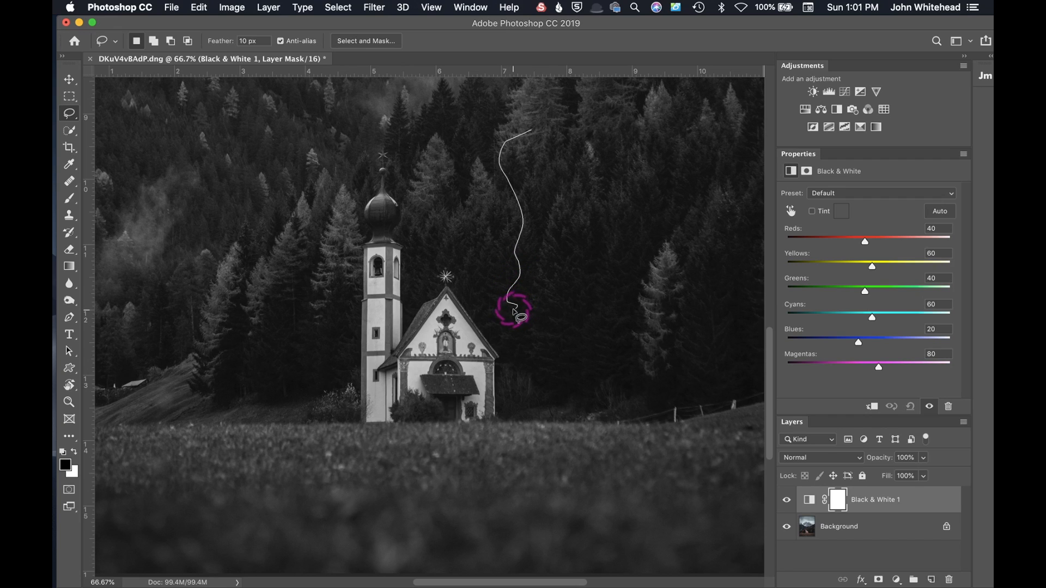
mouse_move(516, 311)
mouse_down()
mouse_move(632, 308)
mouse_move(661, 258)
mouse_move(640, 209)
mouse_move(644, 267)
mouse_move(659, 259)
mouse_move(665, 272)
mouse_move(666, 216)
mouse_move(642, 170)
mouse_move(588, 196)
mouse_move(565, 143)
mouse_up()
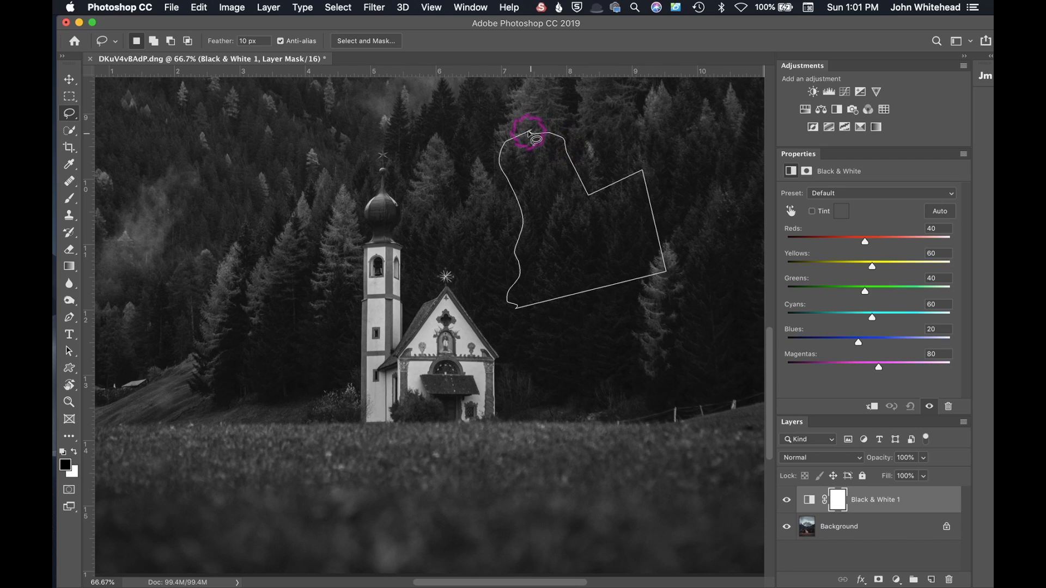
drag(528, 132, 528, 133)
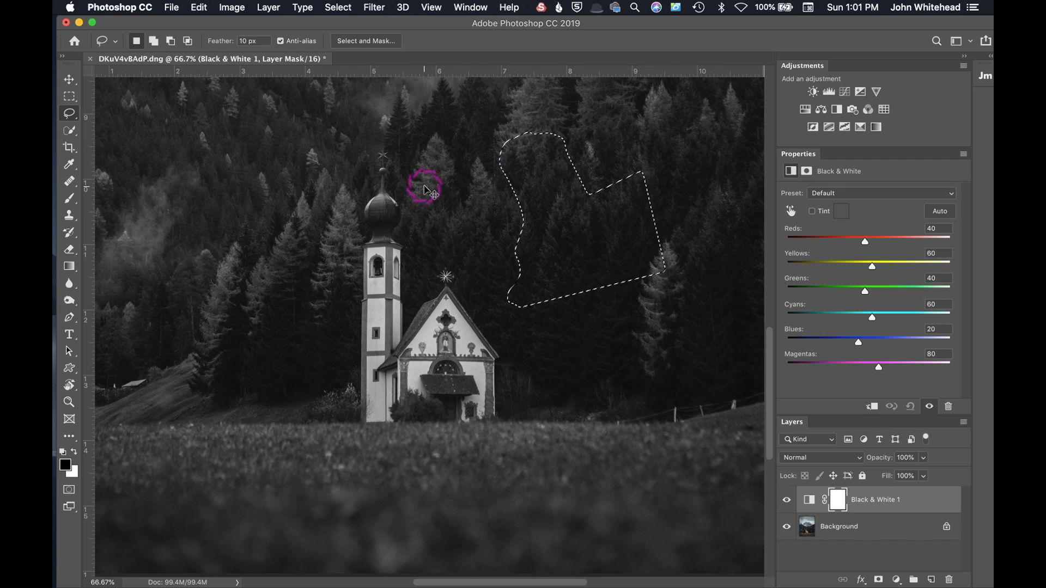
click(474, 210)
- Trace the whole church with the Magnetic Lasso and subtract the stray wedge between the spire and the roof from the selection
click(70, 113)
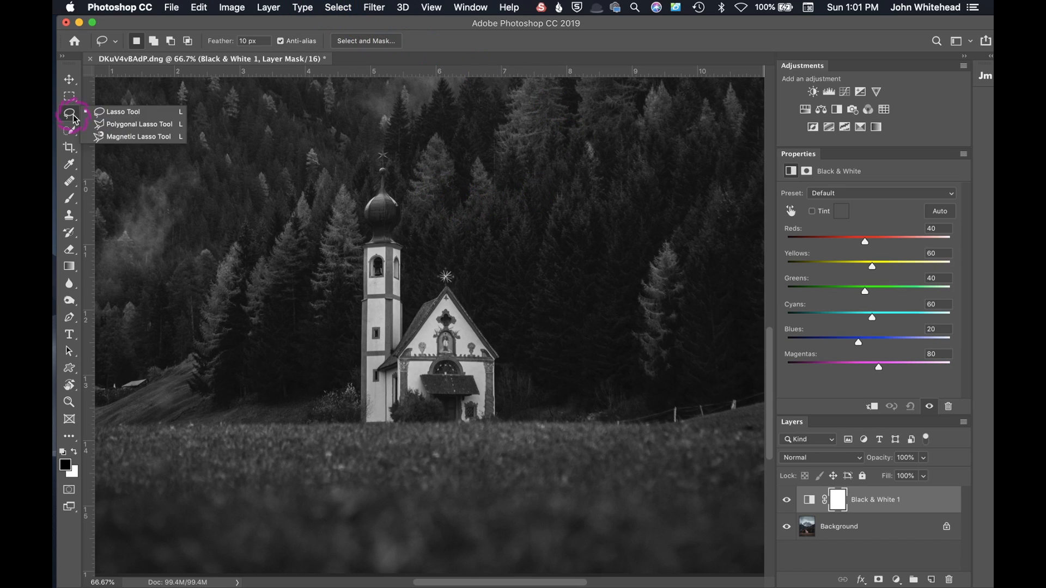
click(121, 136)
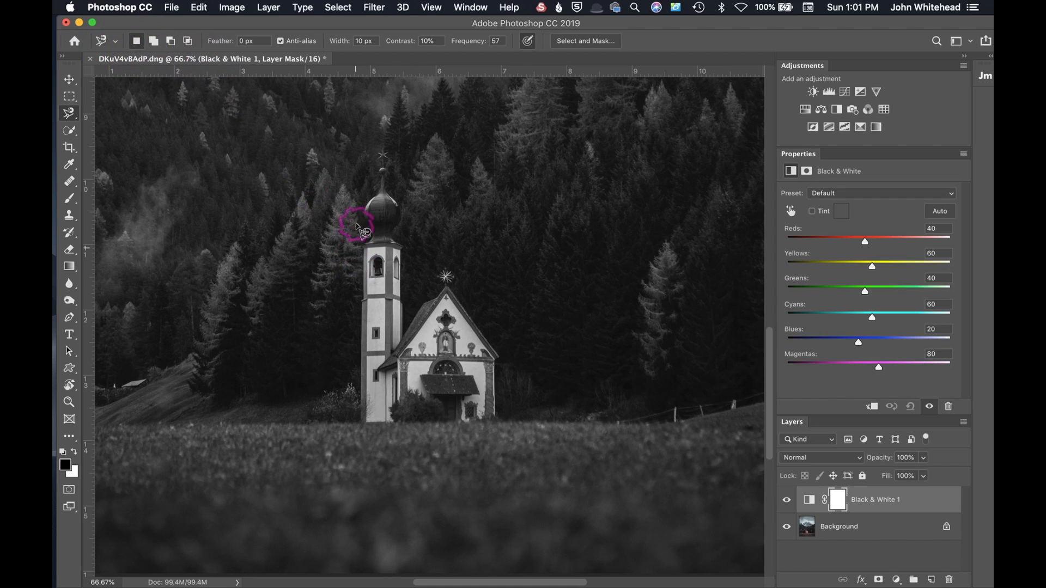
click(381, 170)
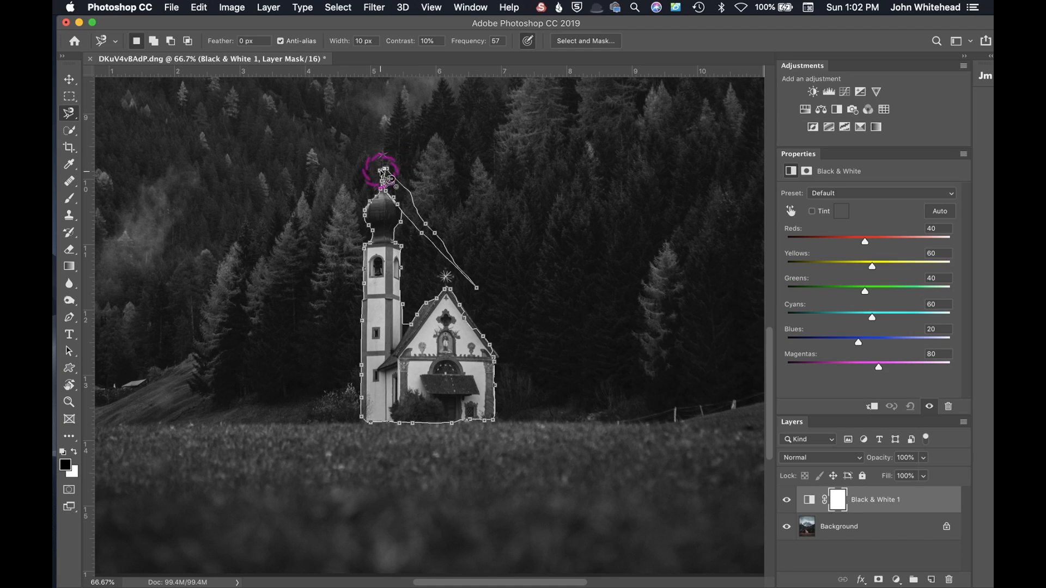
click(384, 174)
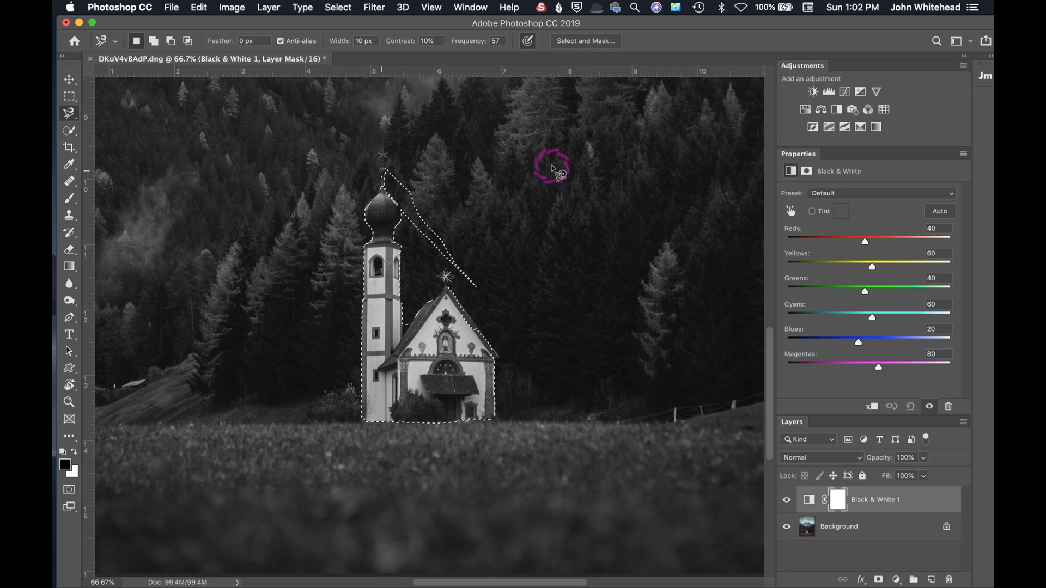
click(389, 163)
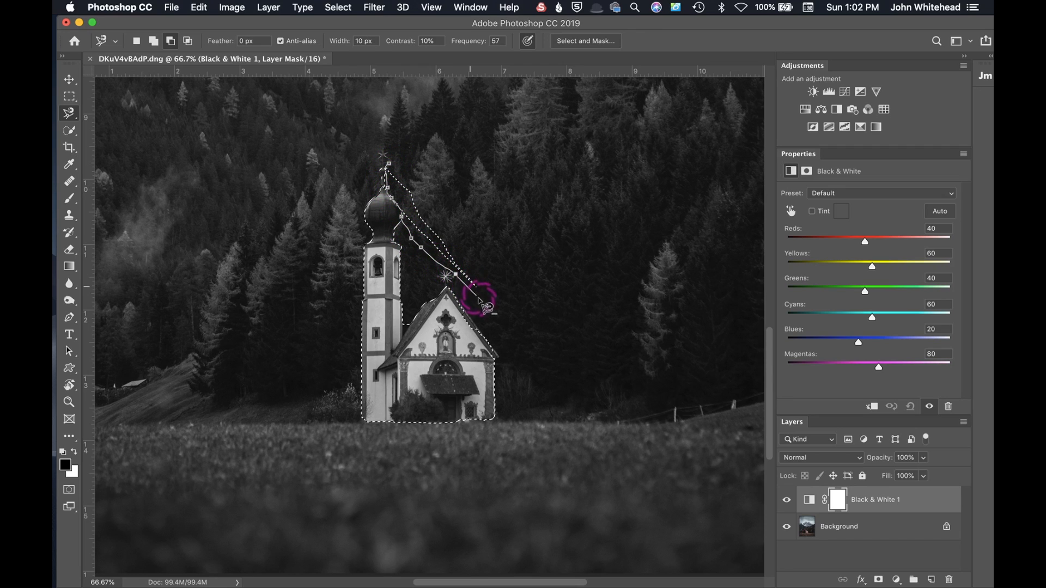
click(391, 166)
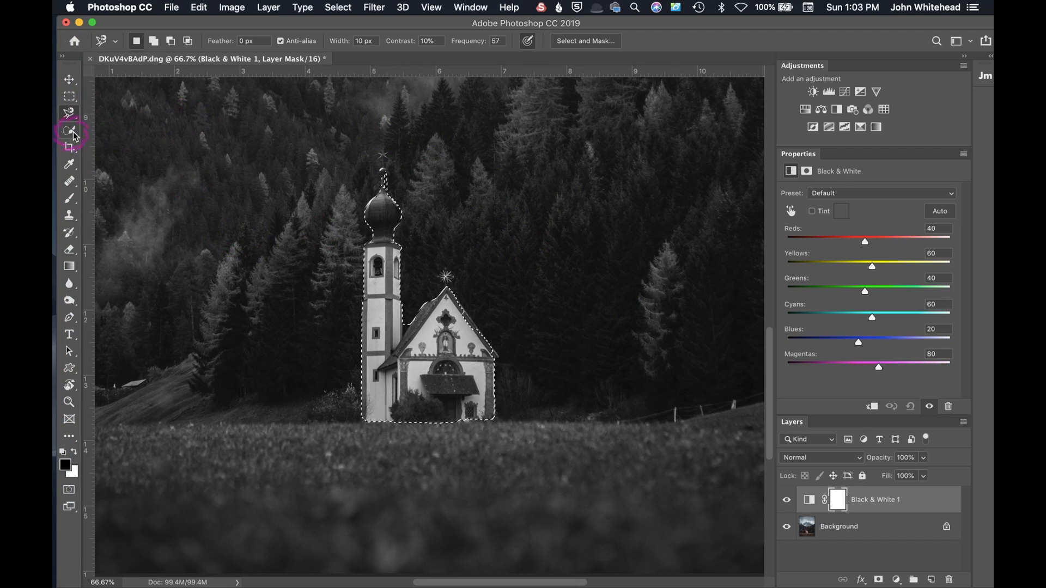
- Clear the existing selection and paint a Quick Selection over the church from the onion dome down across the walls with a size 60 brush
click(68, 113)
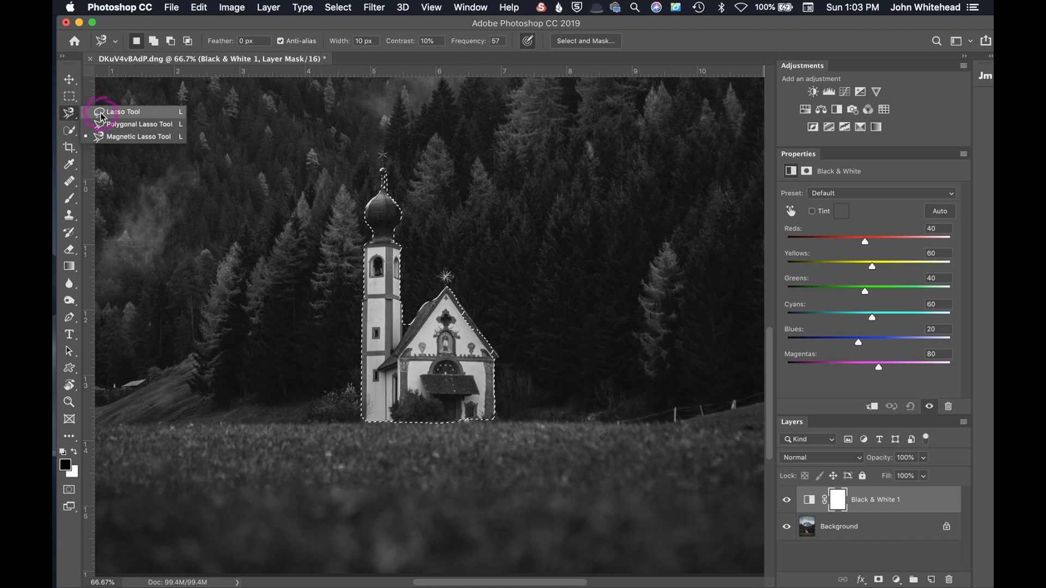
click(129, 115)
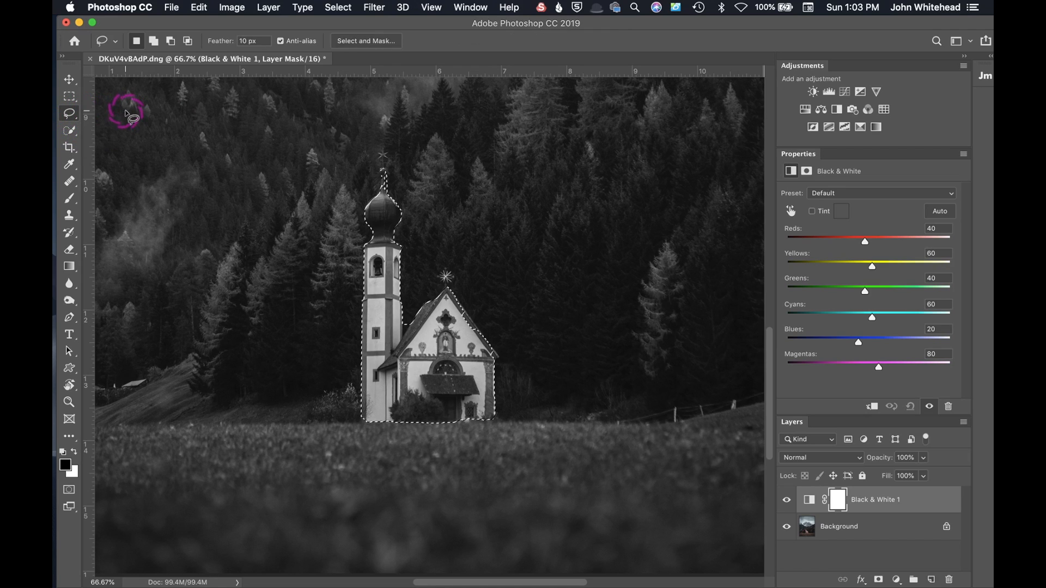
click(71, 131)
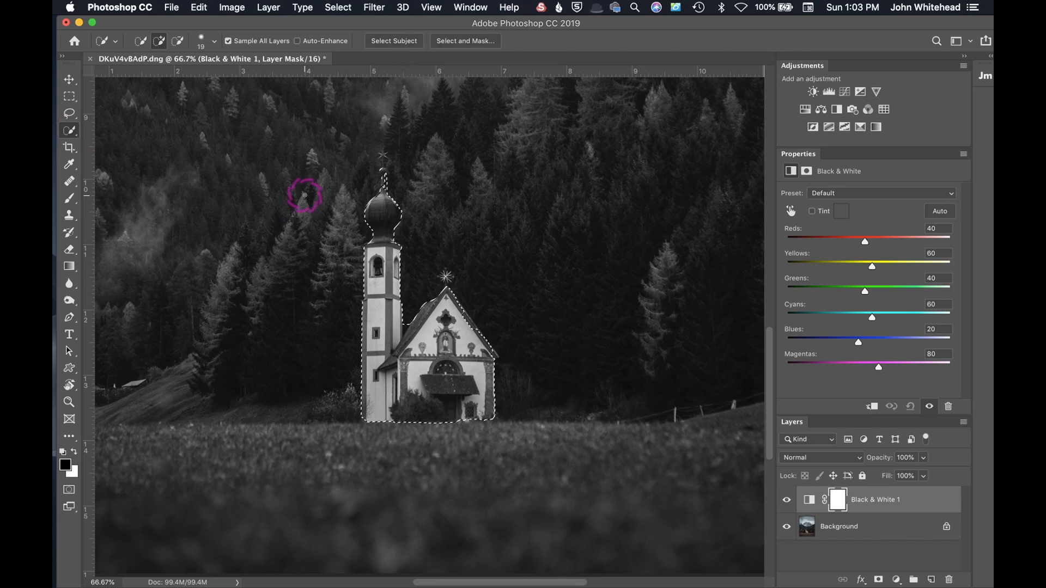
key(super+d)
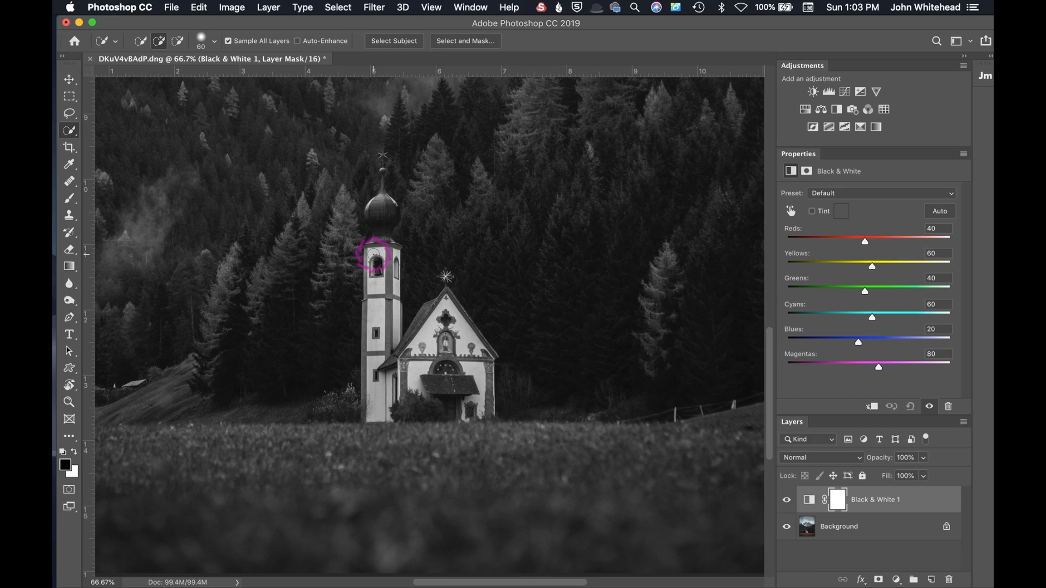
click(138, 42)
mouse_move(380, 202)
mouse_down()
mouse_move(375, 286)
mouse_move(390, 275)
mouse_move(374, 334)
mouse_move(374, 316)
mouse_move(368, 327)
mouse_move(474, 410)
mouse_move(484, 358)
mouse_move(439, 294)
mouse_move(419, 309)
mouse_up()
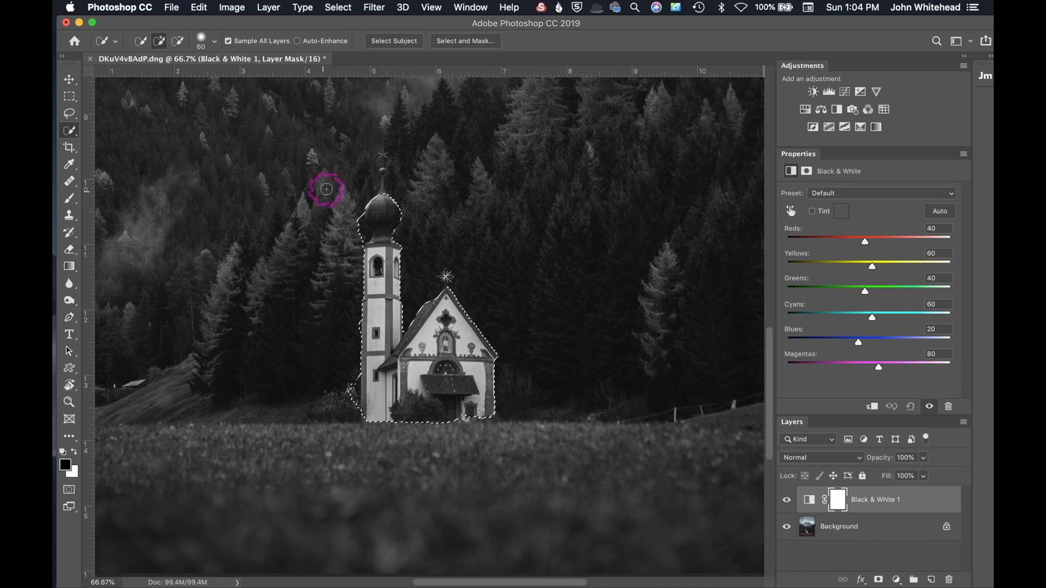
- Set the Quick Selection brush size to 70 and subtract the spill beside the onion dome and next to the tower's base
key(alt)
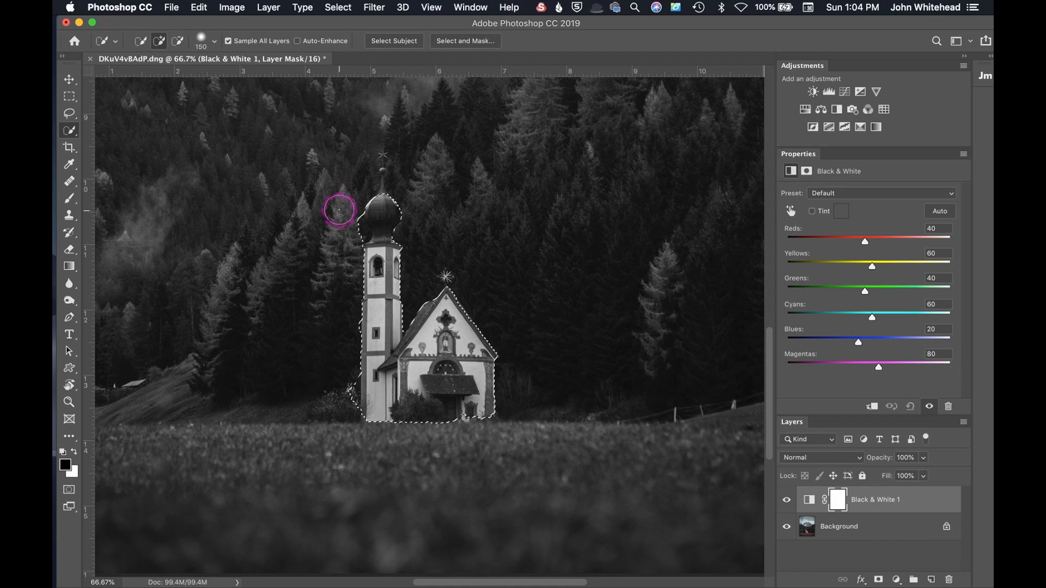
key(bracketright)
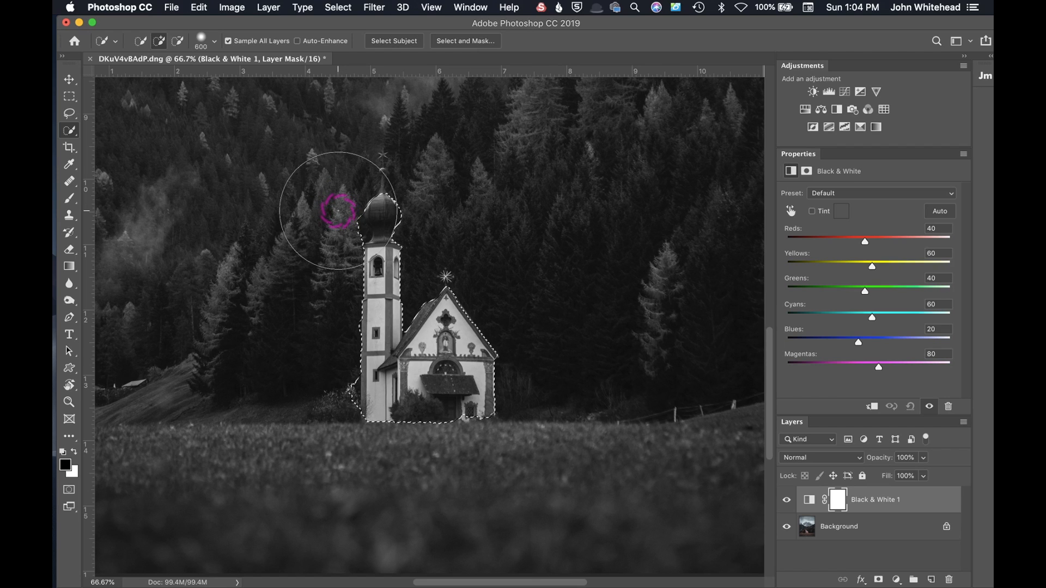
key(bracketleft)
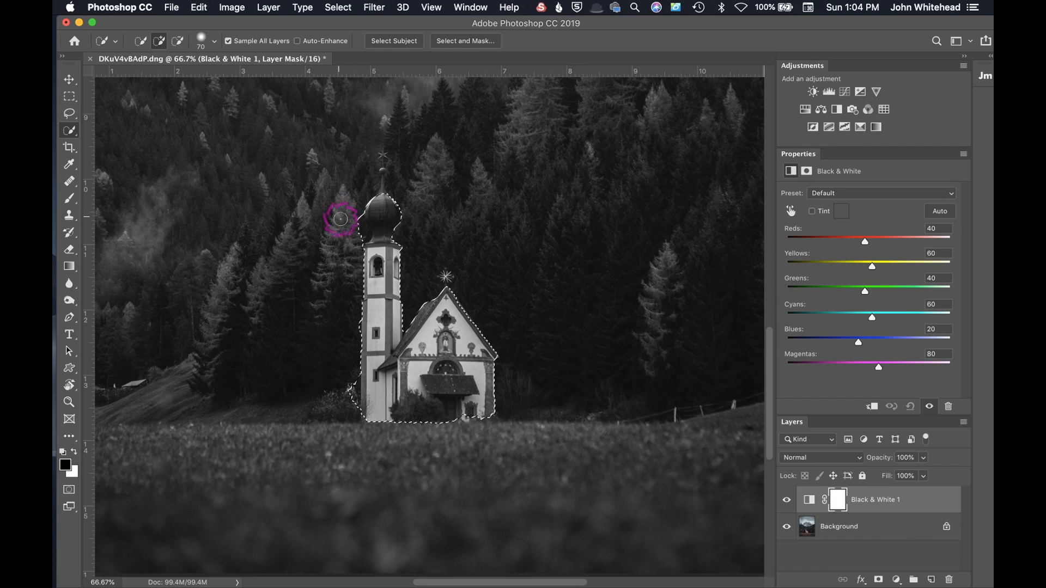
key(alt)
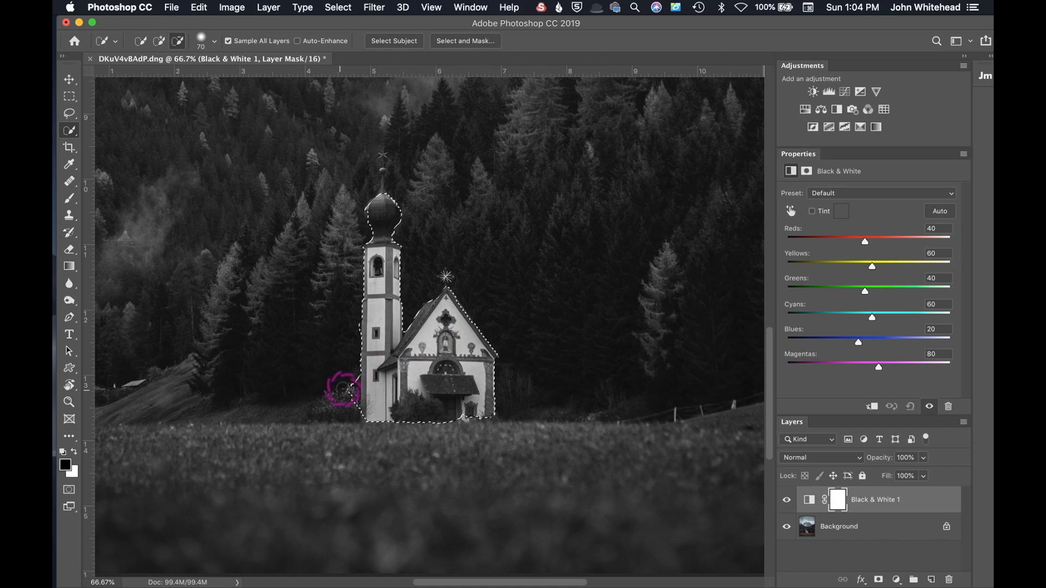
alt+click(356, 383)
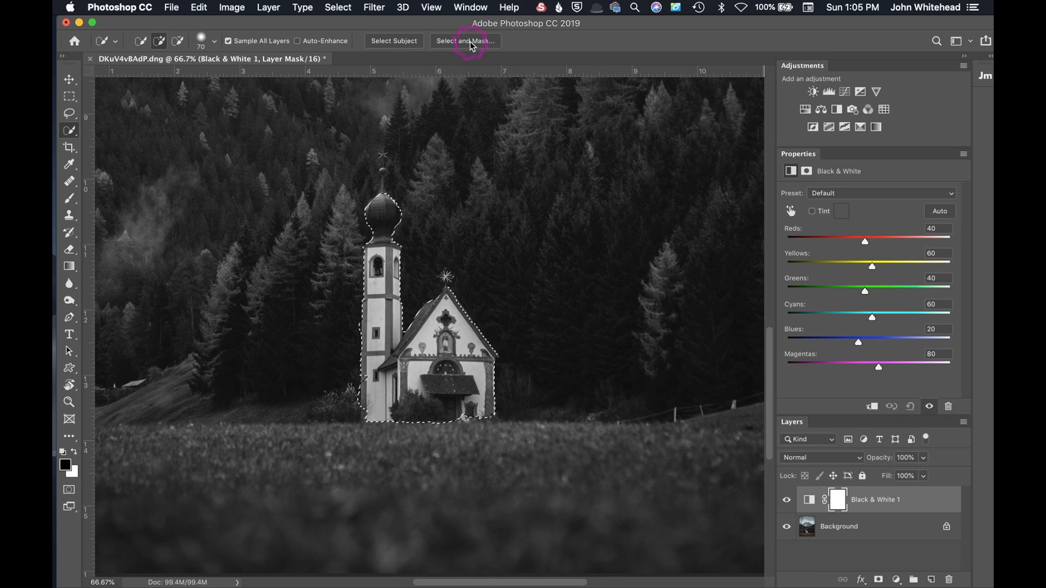
- Sample the trees, the onion dome and the white tower wall one after another with the Magic Wand at tolerance 1
click(71, 130)
click(137, 143)
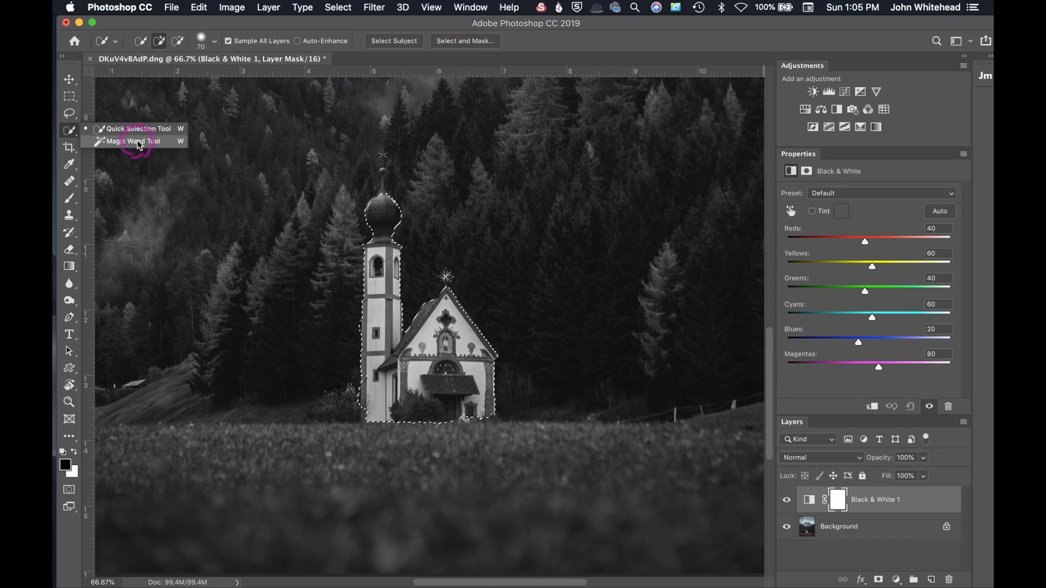
click(443, 204)
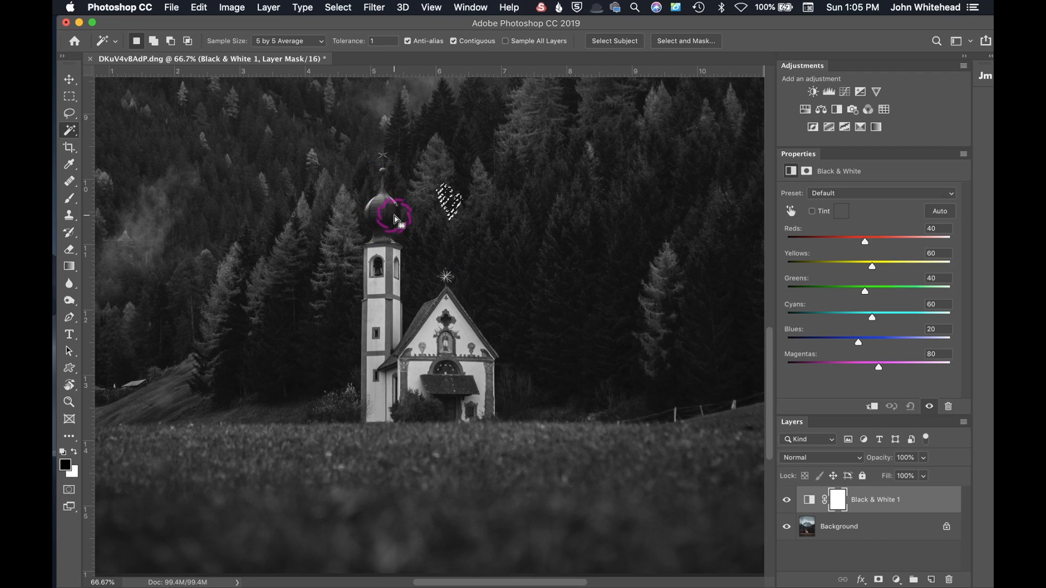
click(395, 217)
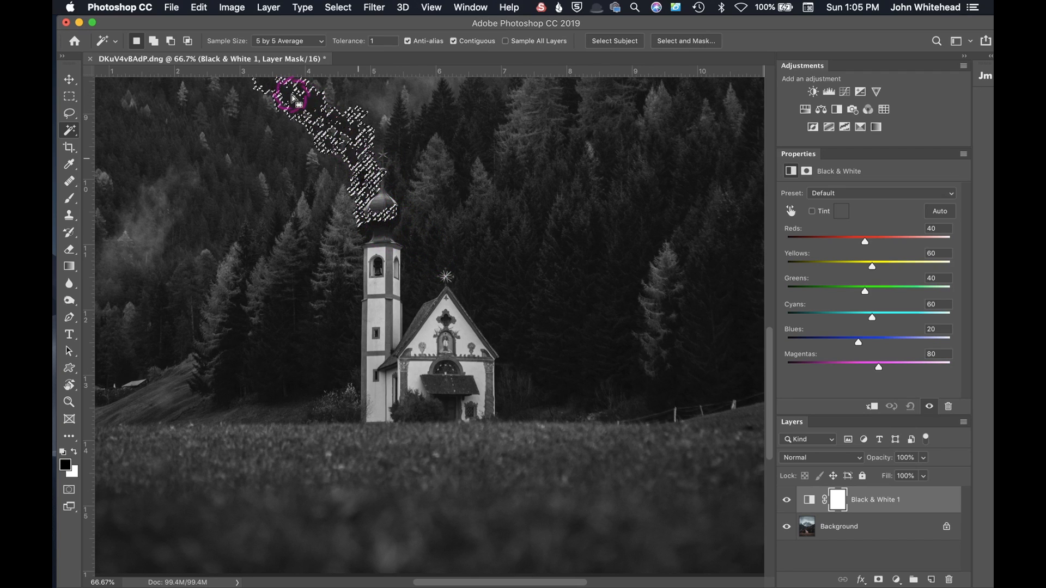
click(375, 319)
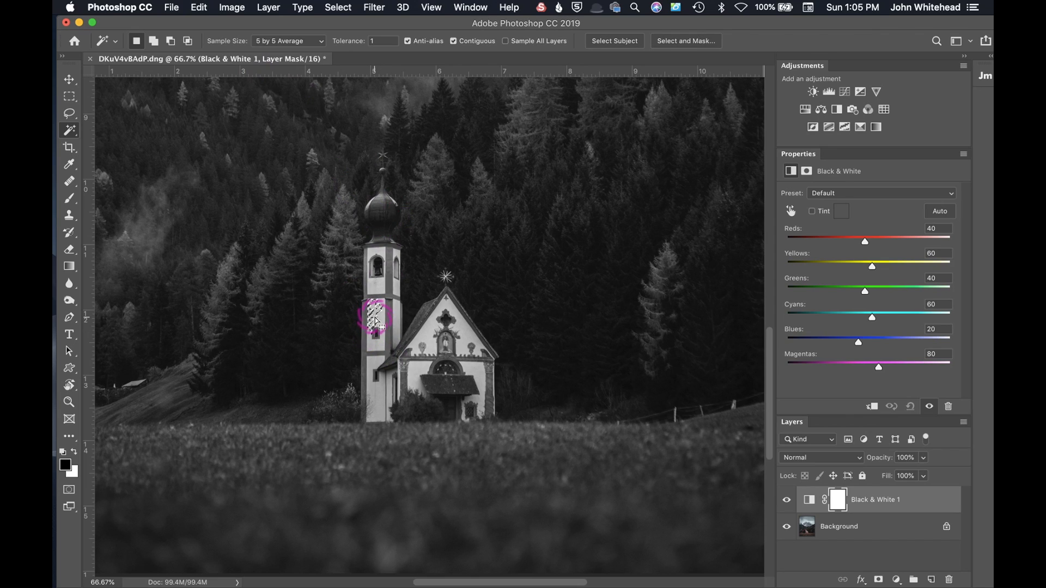
- Raise the Magic Wand tolerance to 20 and select the tower's middle white wall section, followed by its lower section, with Contiguous on
click(380, 318)
click(374, 343)
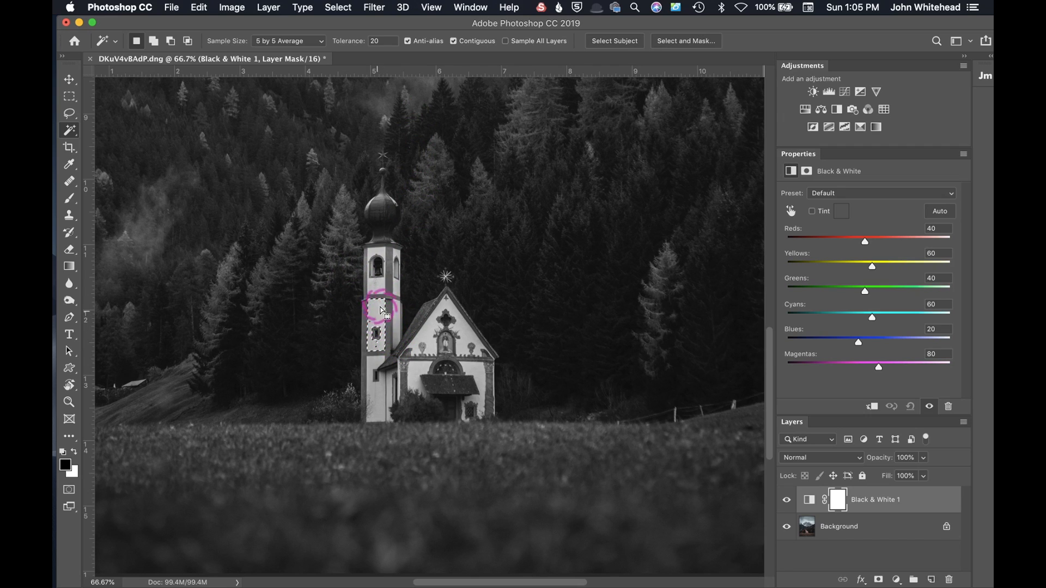
click(380, 394)
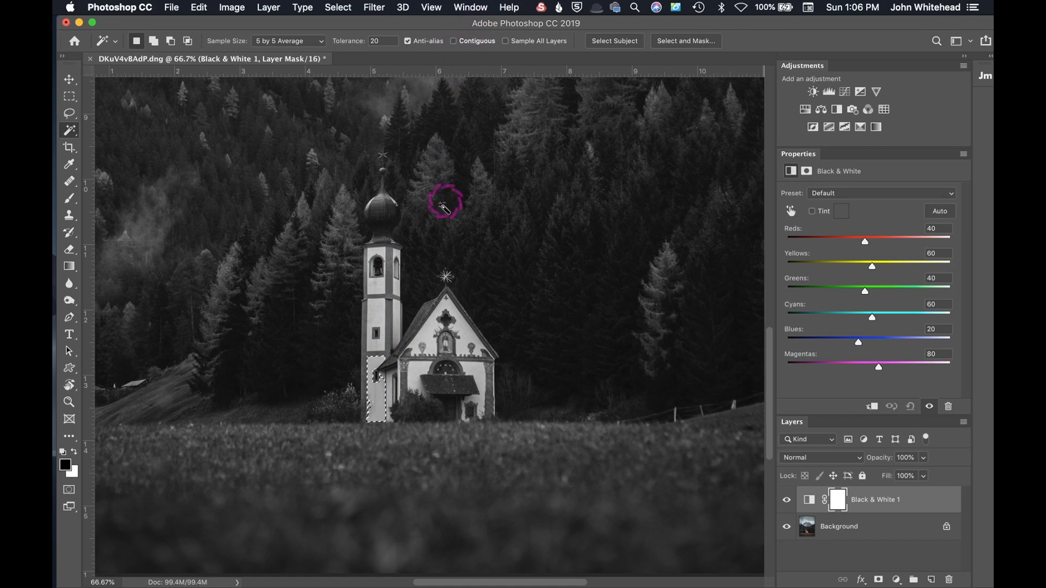
- Turn off Contiguous and select every tone across the whole photo that matches the white tower wall
click(376, 316)
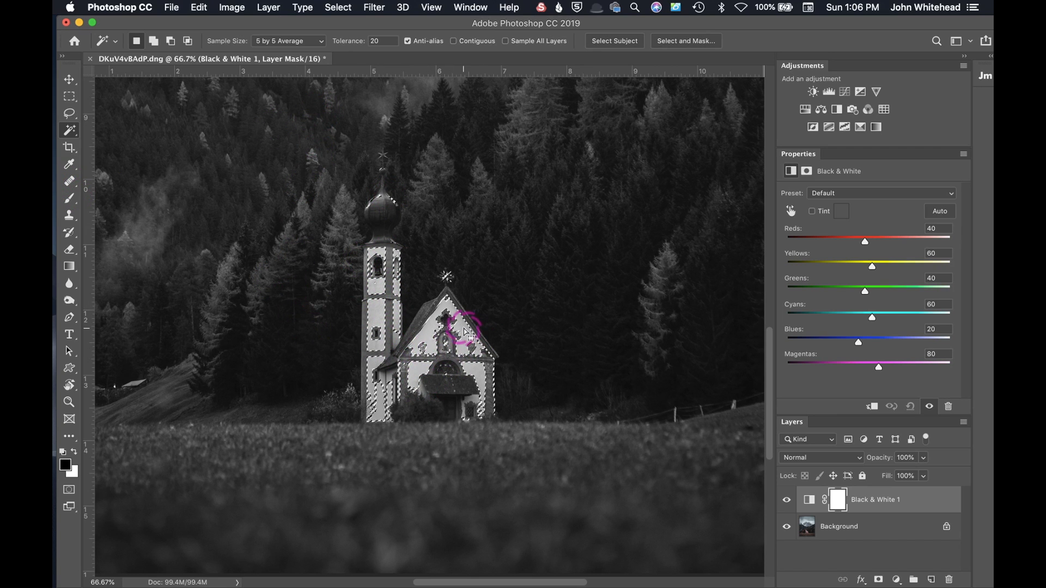
key(super+minus)
key(super+minus)
key(super+minus)
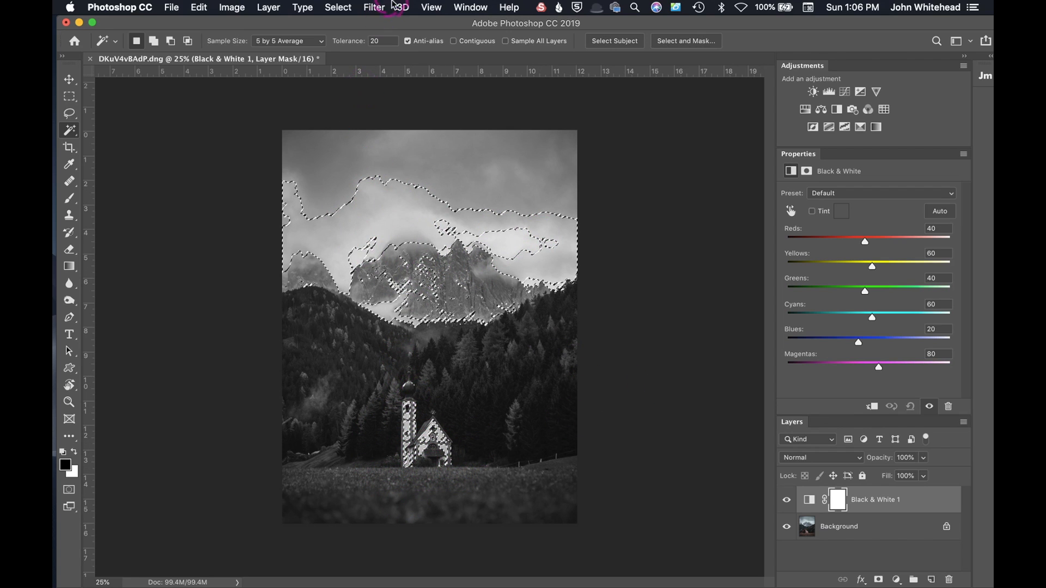
key(super+equal)
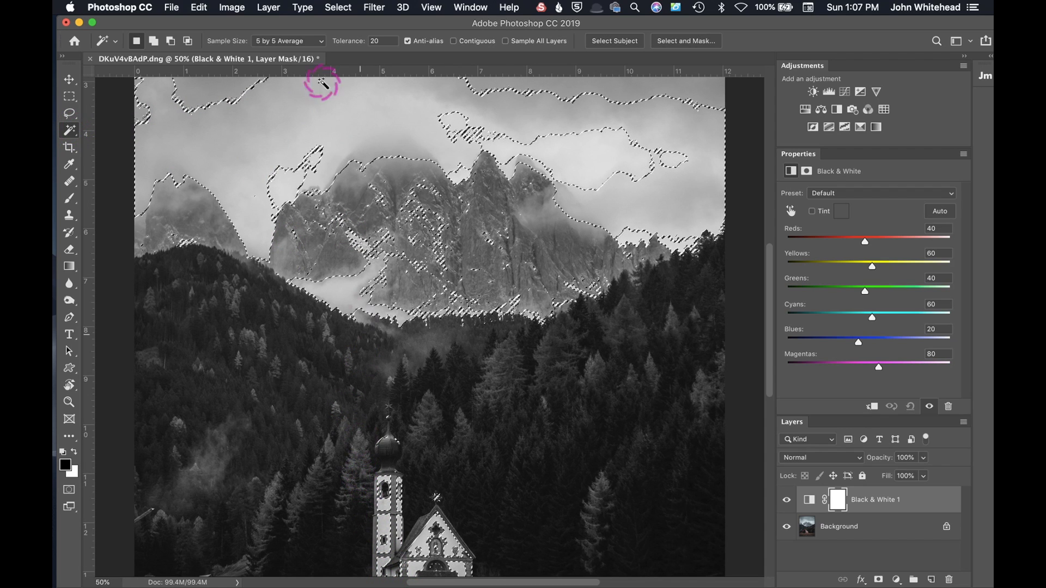
- Switch the Magic Wand's sample size to Point Sample and examine the photo's individual pixels at 6400% magnification
click(286, 41)
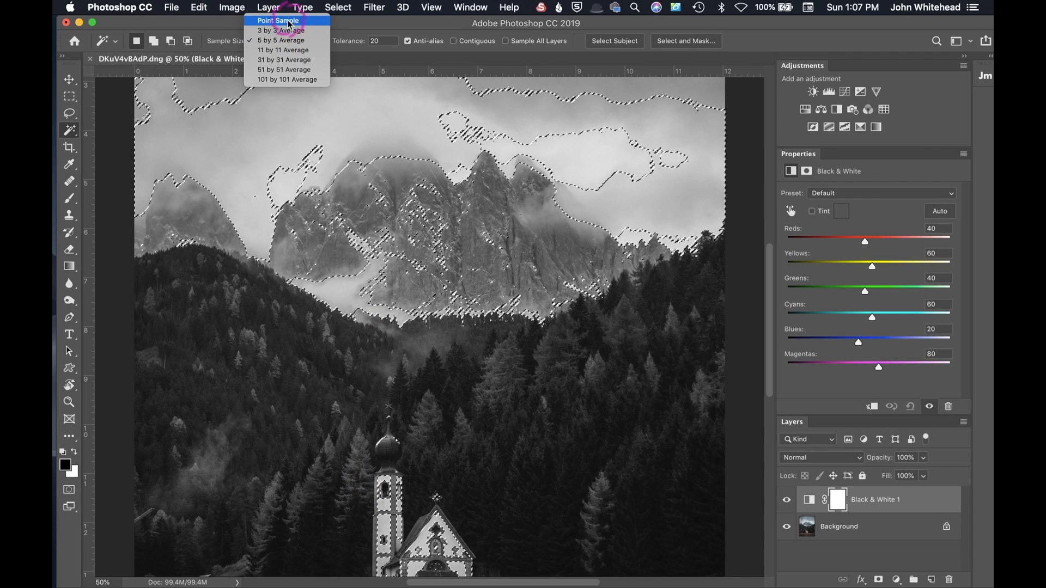
click(285, 21)
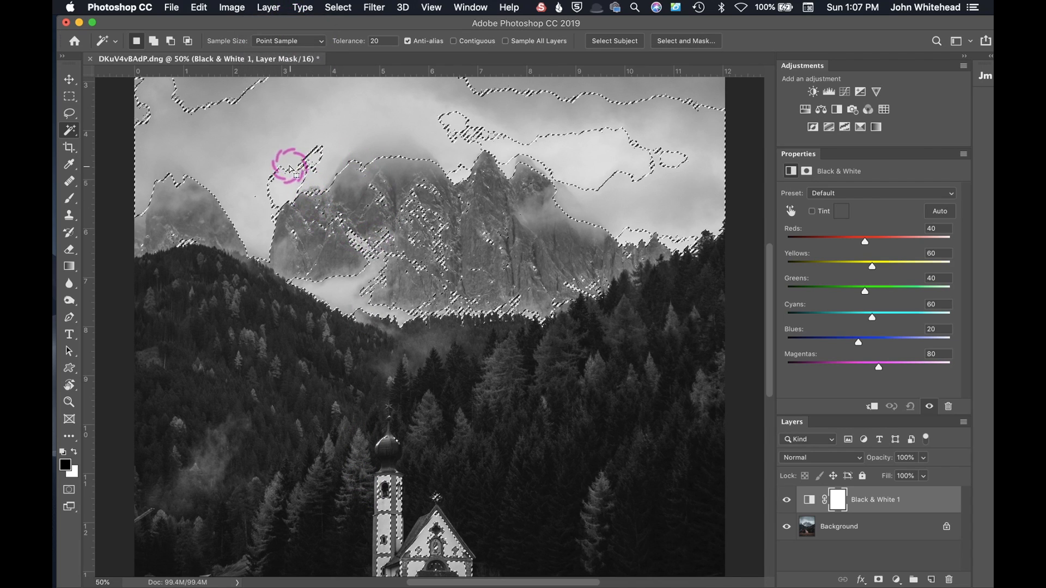
key(super+plus)
key(super+plus)
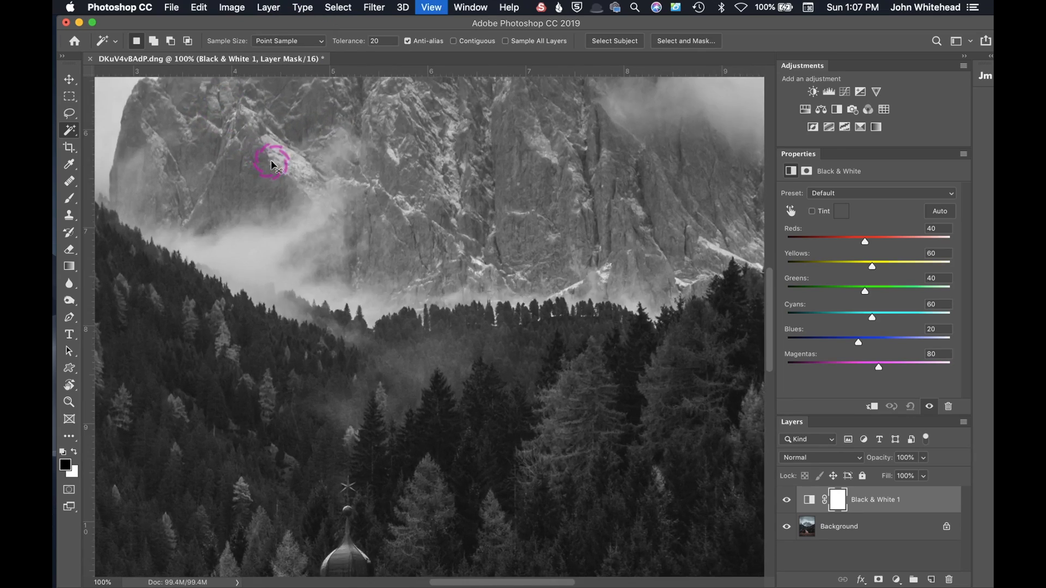
key(super+plus)
key(super+plus)
key(super+plus)
key(super+plus)
key(super+plus)
key(super+plus)
key(super+plus)
key(super+plus)
key(super+plus)
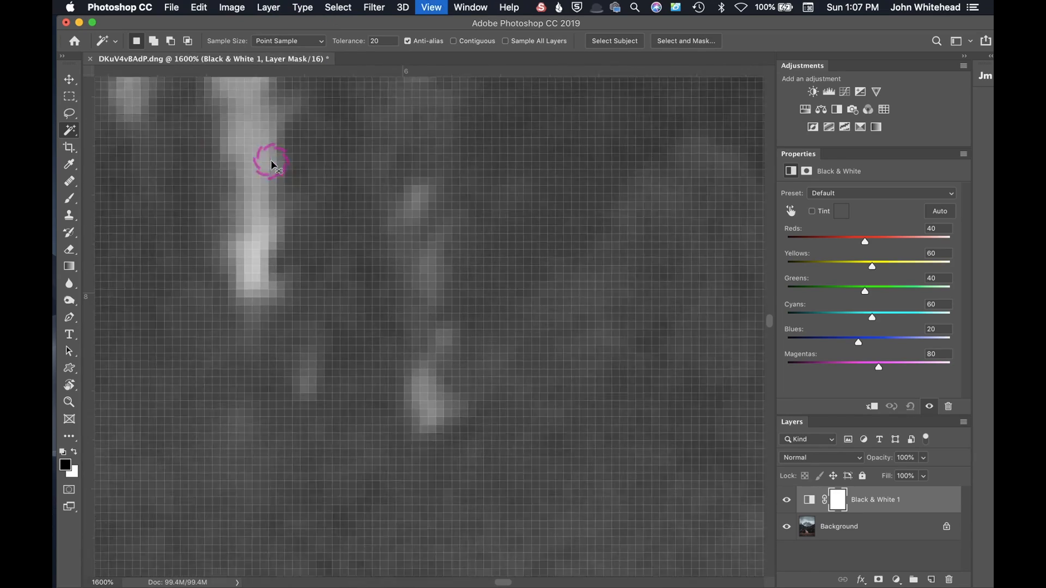
key(super+plus)
key(super+plus)
key(super+plus)
key(super+plus)
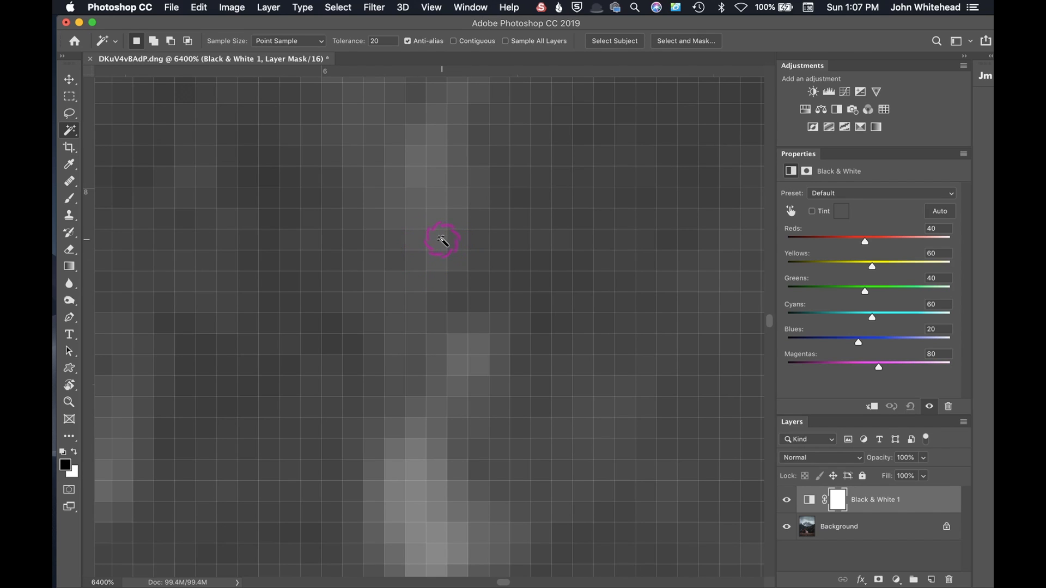
- Set the Magic Wand's sample size to 5 by 5 Average and deselect everything in the full photo
click(267, 41)
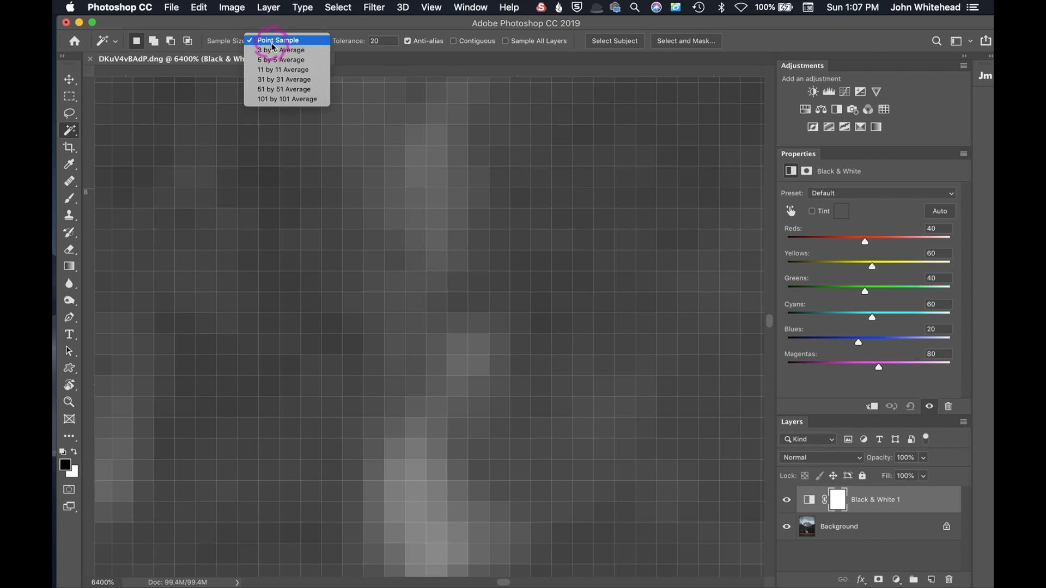
click(281, 60)
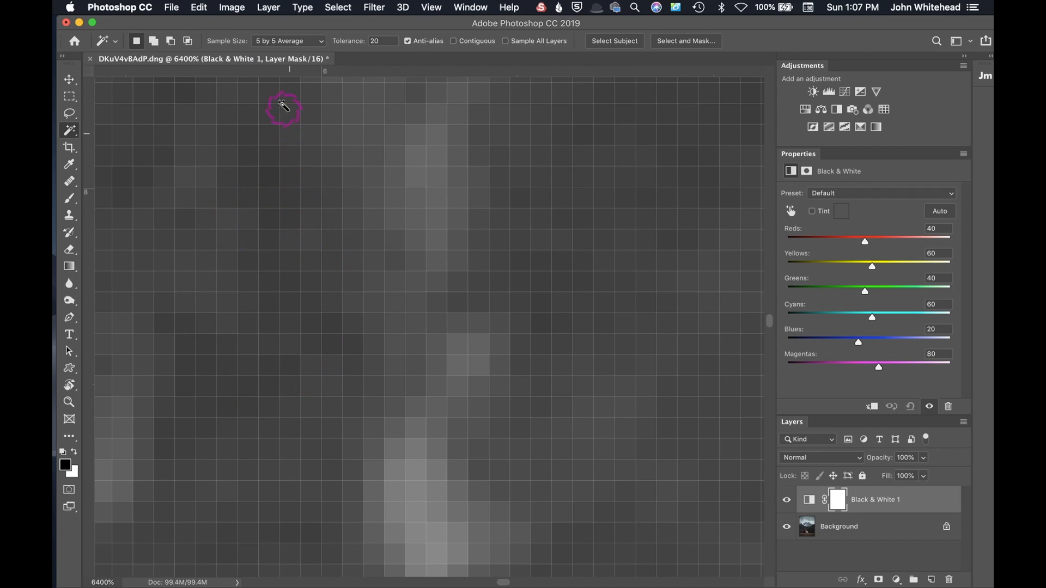
click(299, 43)
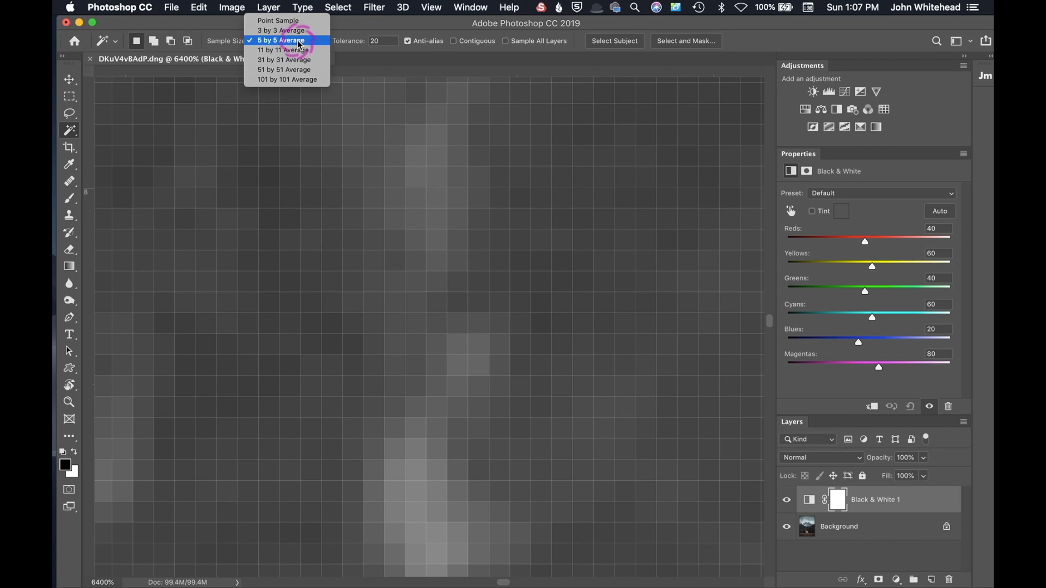
click(301, 43)
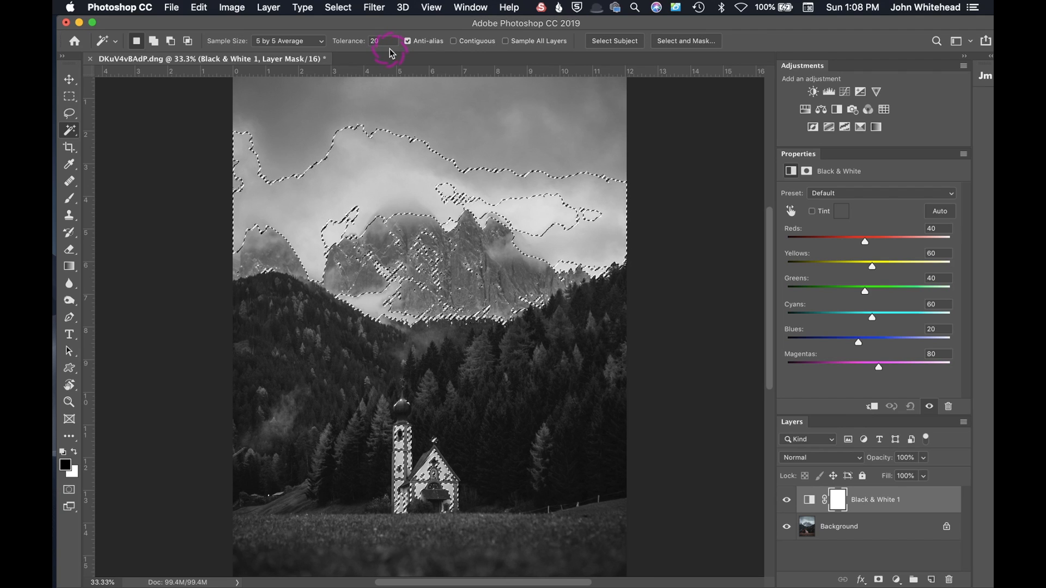
key(super+d)
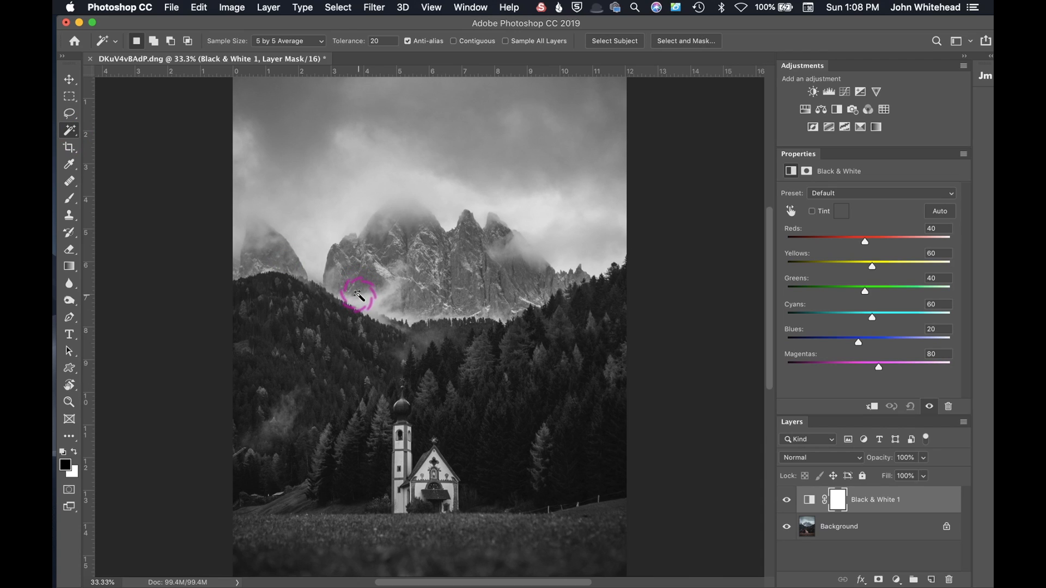
click(68, 112)
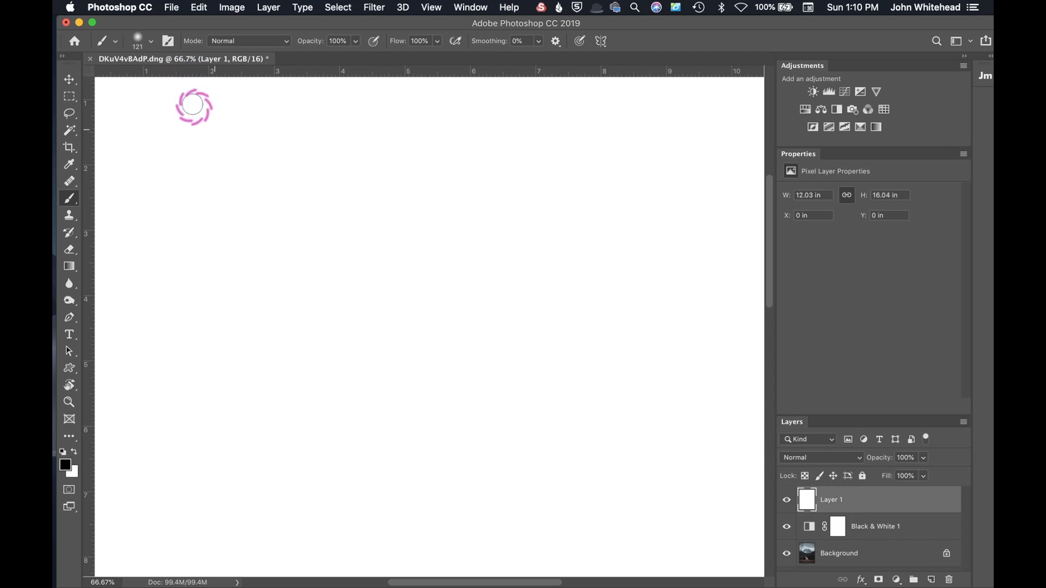
- Try a Brush tool size of 97 px and settle on 178 px, keeping the hardness at 0%
click(151, 41)
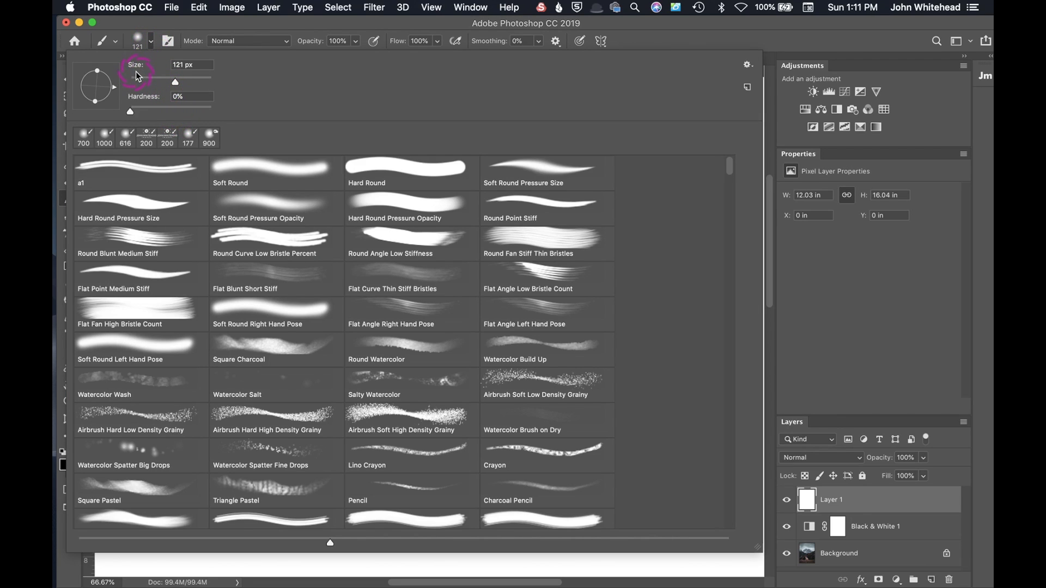
drag(176, 85, 151, 93)
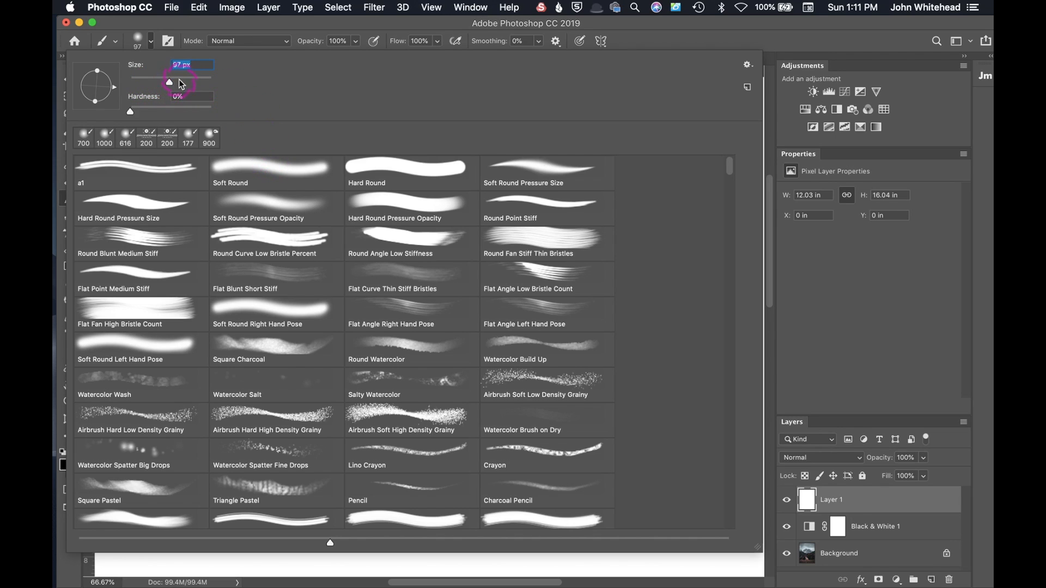
click(144, 48)
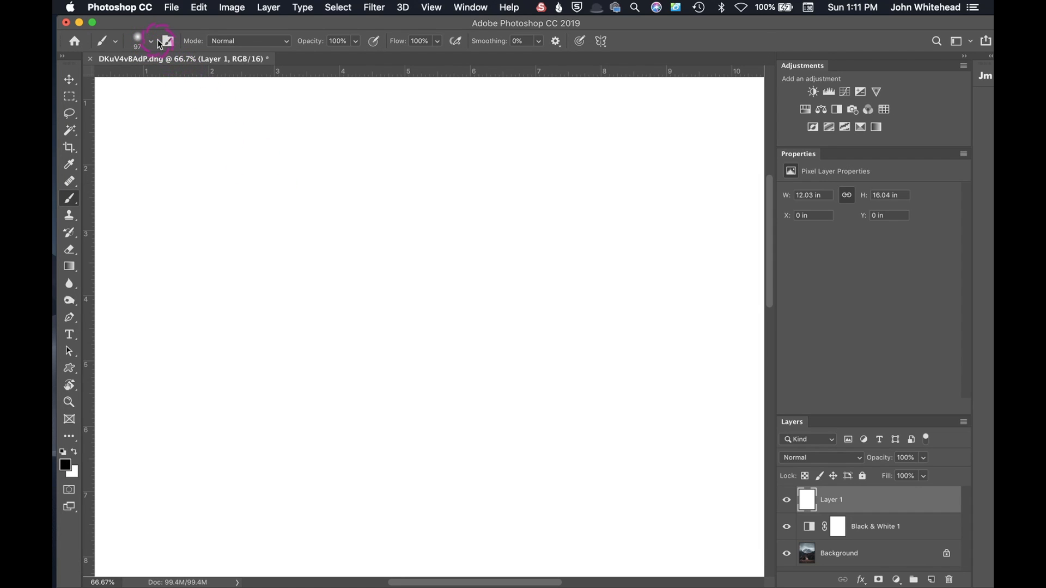
click(149, 39)
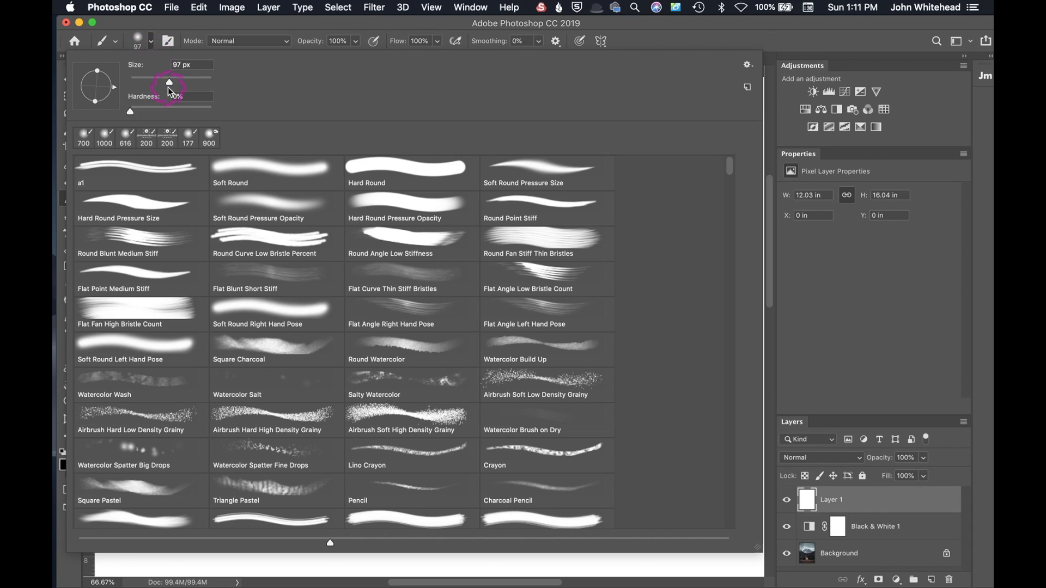
drag(181, 84, 188, 85)
click(152, 40)
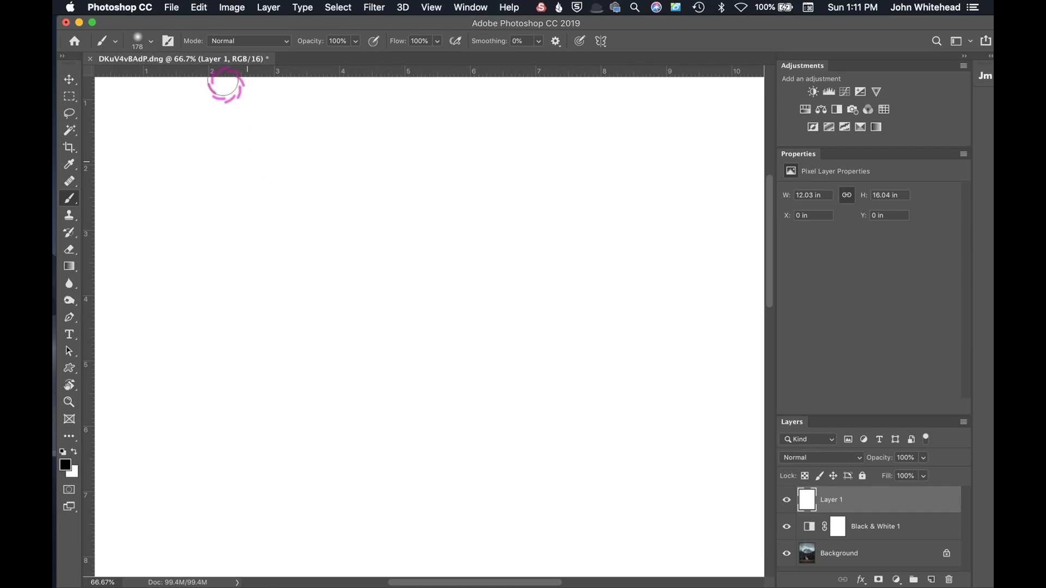
- Set the brush hardness to 100% and paint a vertical black stroke on the white layer
click(151, 45)
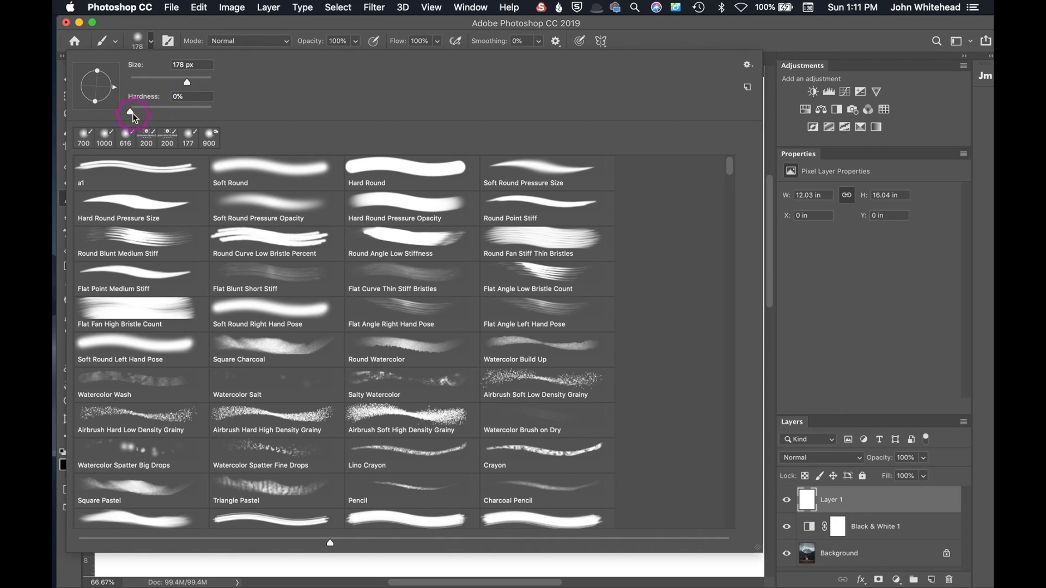
mouse_move(133, 116)
mouse_down()
mouse_move(232, 117)
mouse_move(105, 121)
mouse_move(285, 132)
mouse_up()
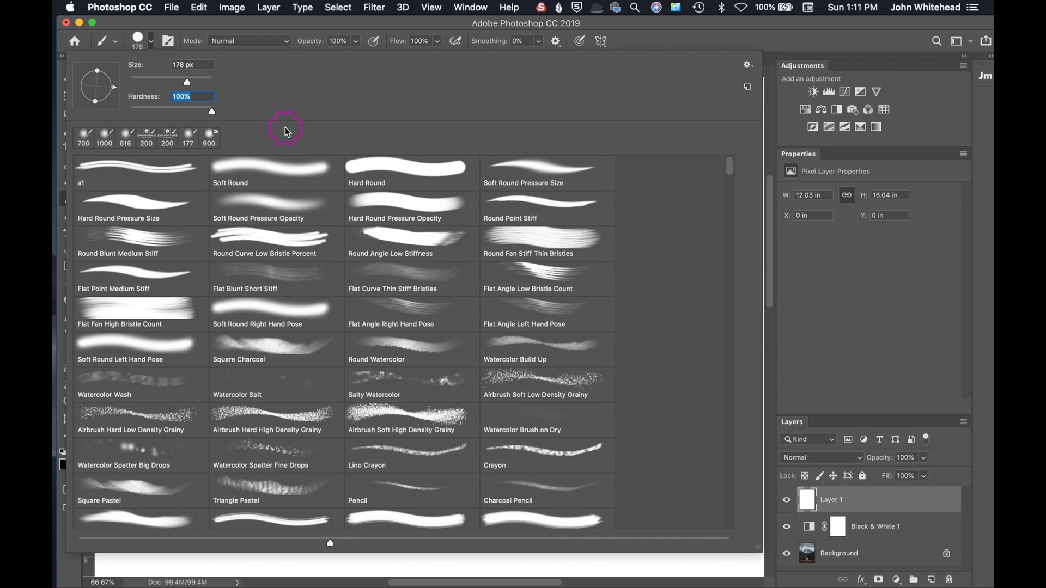
click(151, 42)
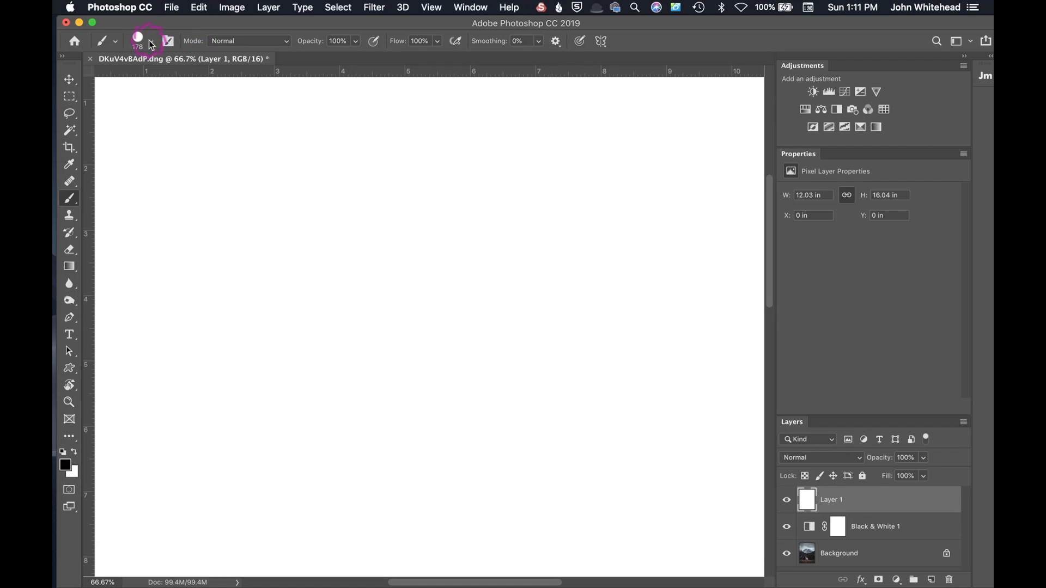
drag(198, 148, 196, 370)
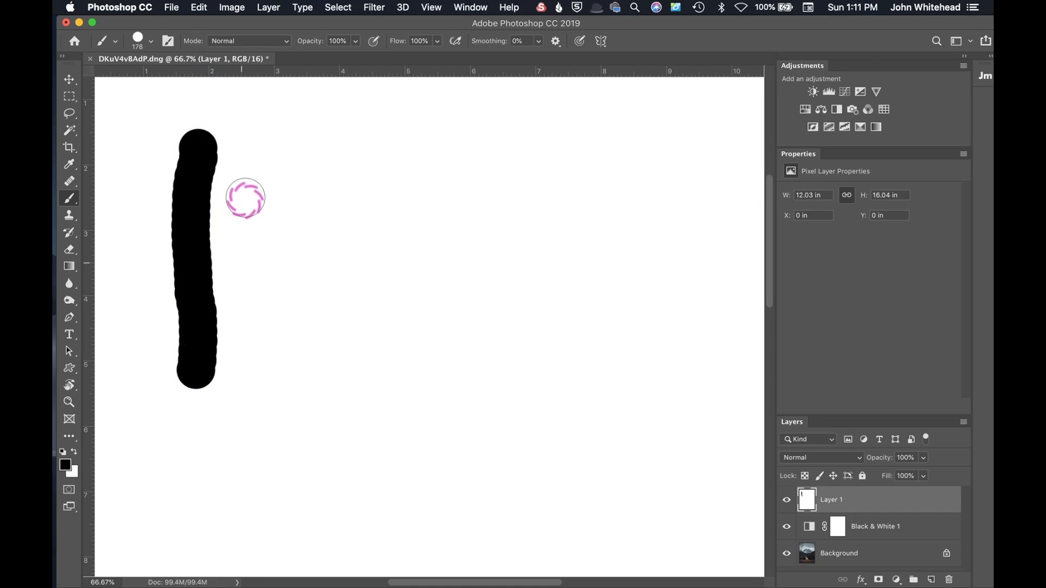
- Set the brush hardness to 0% and paint a second vertical stroke to the right of the hard-edged one
click(152, 42)
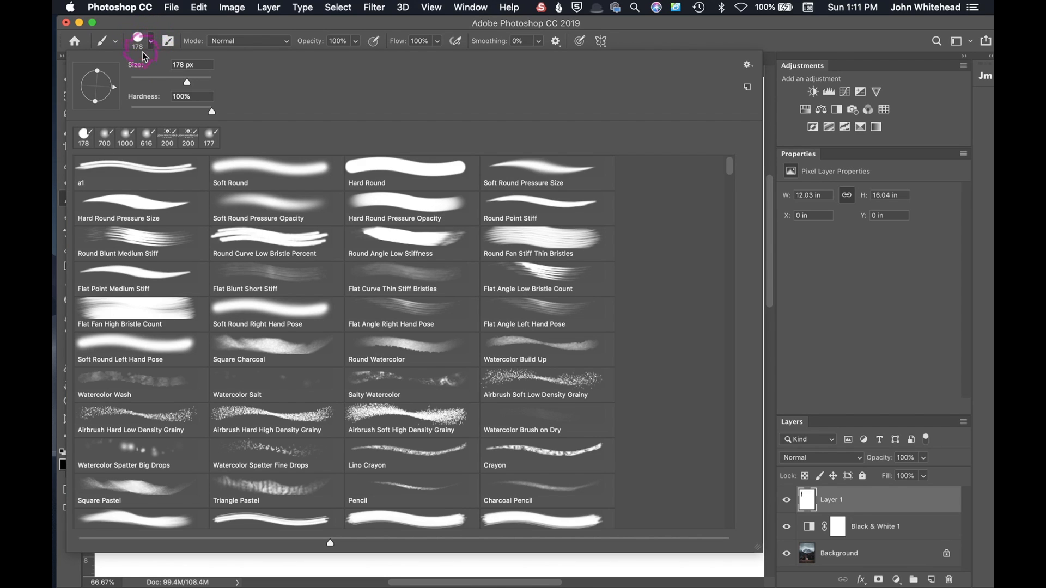
drag(212, 113, 117, 116)
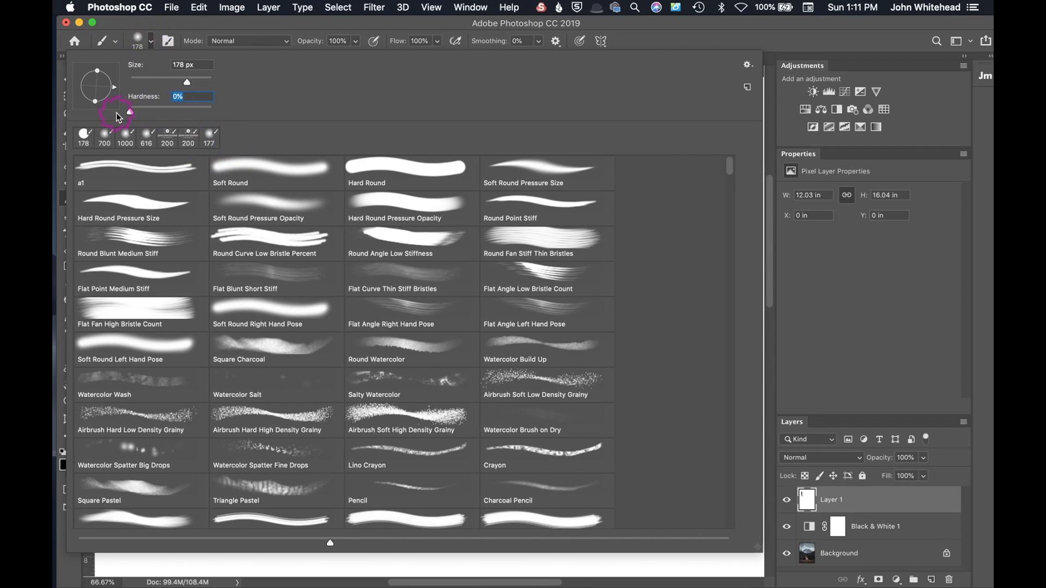
click(152, 33)
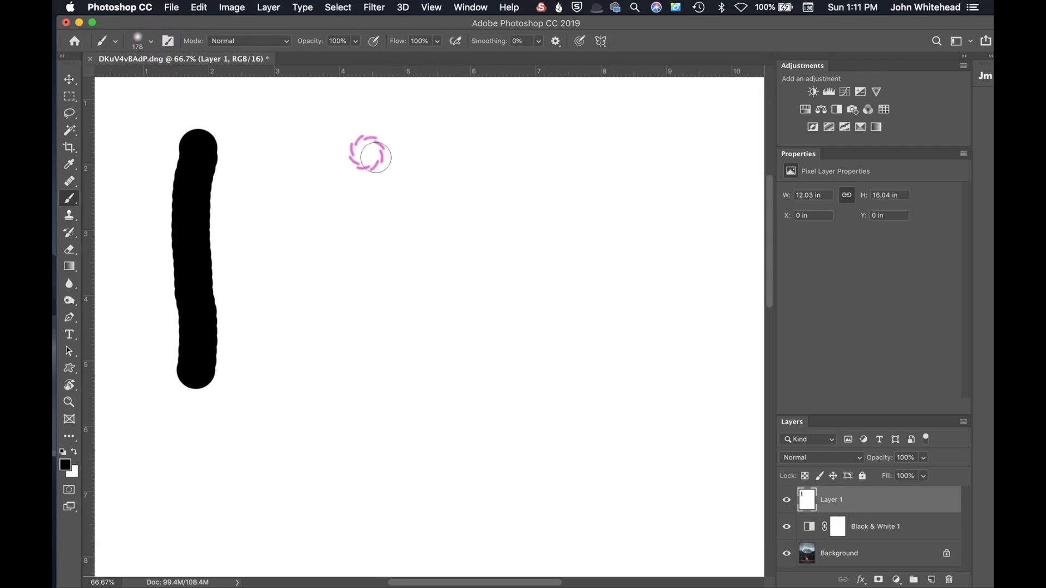
drag(292, 136, 287, 383)
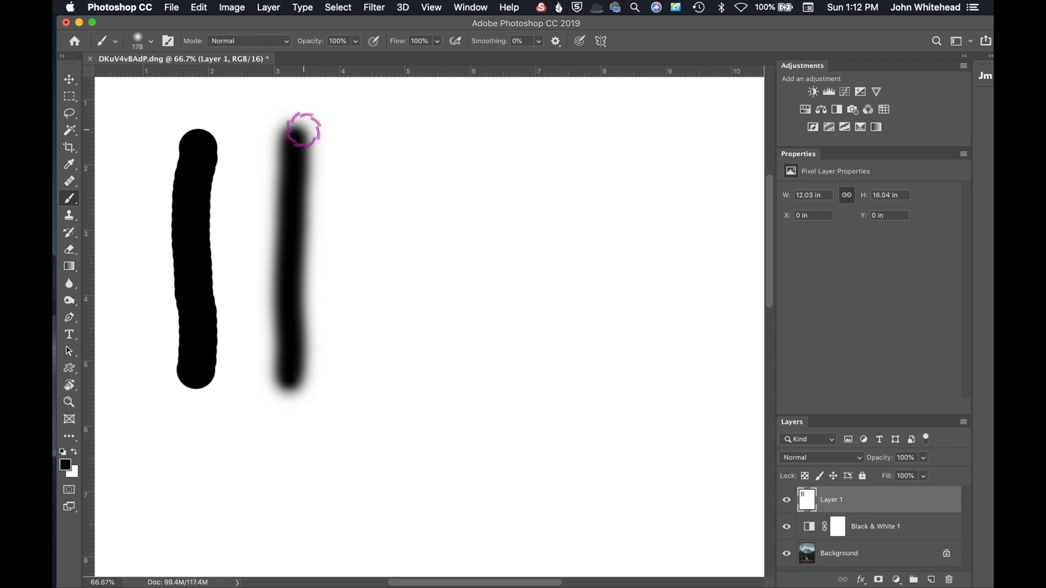
click(167, 41)
click(152, 42)
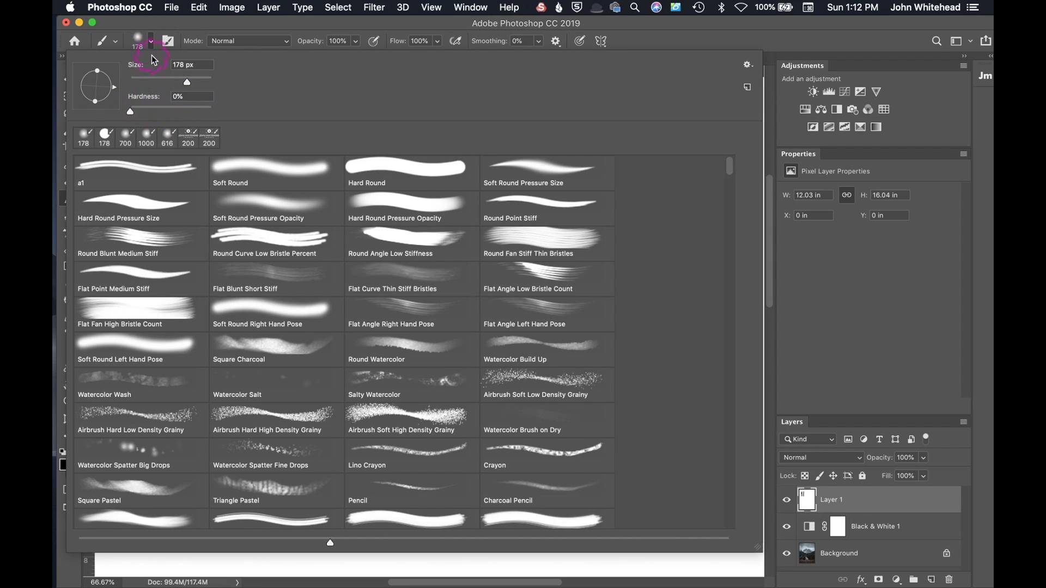
click(413, 150)
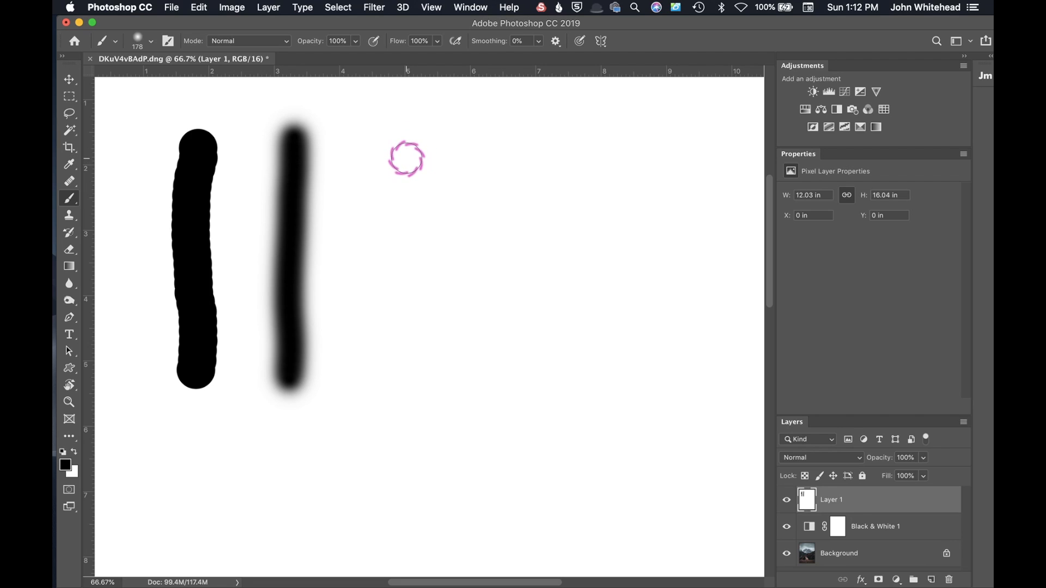
- Enlarge the soft brush in steps to 1200 px
key(bracketright)
key(bracketright)
key(bracketright)
key(bracketright)
key(bracketright)
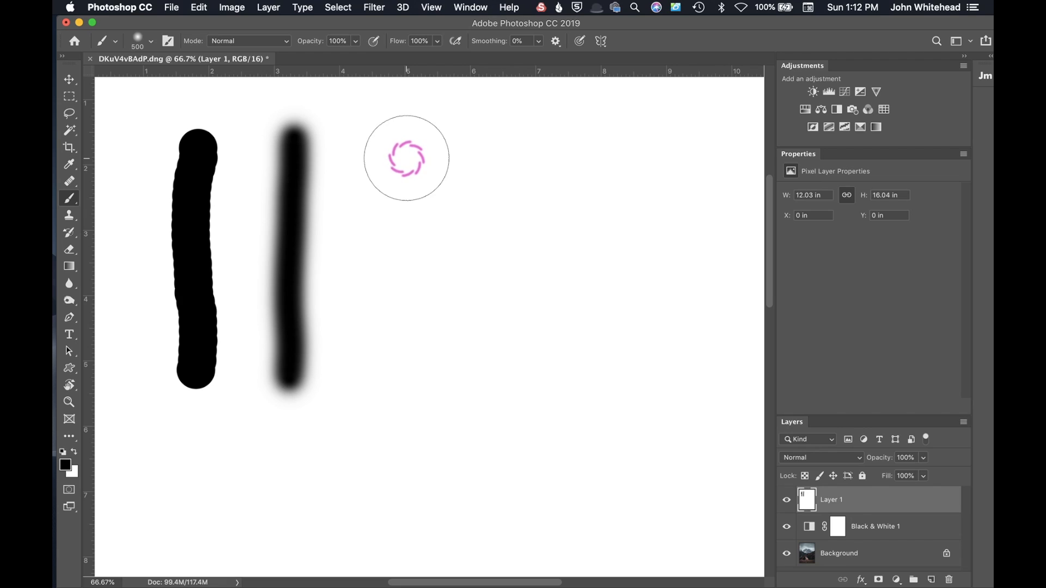
key(bracketright)
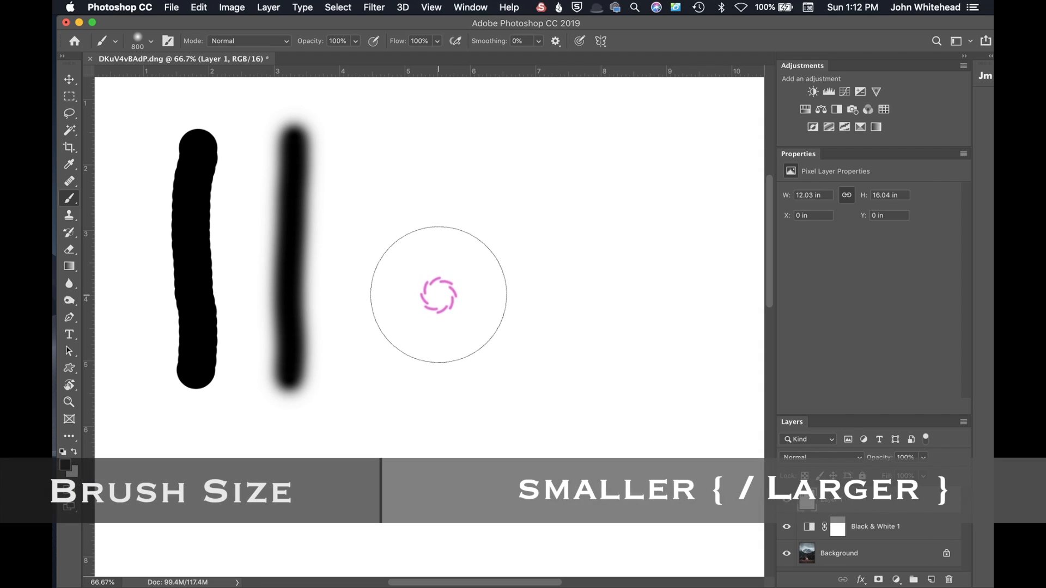
key(bracketright)
key(bracketright)
key(bracketright)
key(bracketright)
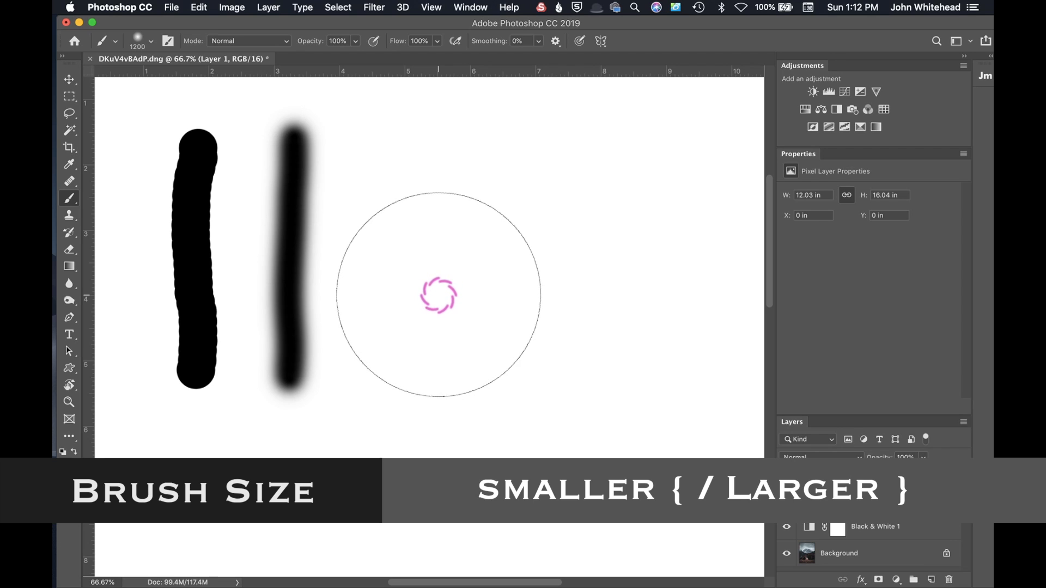
- Shrink the brush to 900 px, then vary its size in steps and bring it back to 1200 px
key(bracketleft)
key(bracketleft)
key(bracketleft)
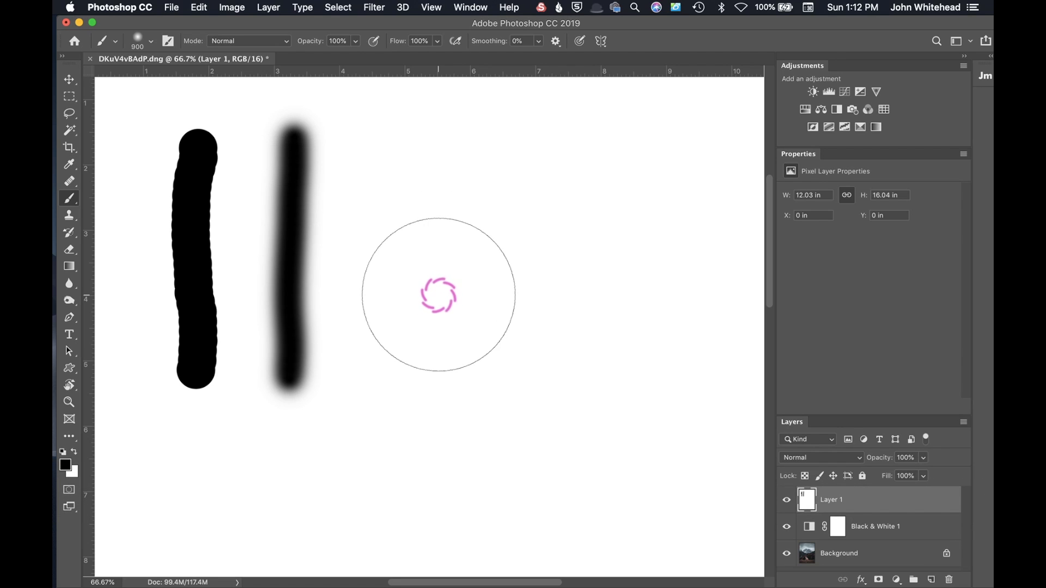
key(bracketright)
key(bracketright)
key(bracketright)
key(bracketleft)
key(bracketleft)
key(bracketleft)
key(bracketright)
key(bracketleft)
key(bracketleft)
key(bracketleft)
key(bracketright)
key(bracketright)
key(bracketright)
key(bracketright)
key(bracketright)
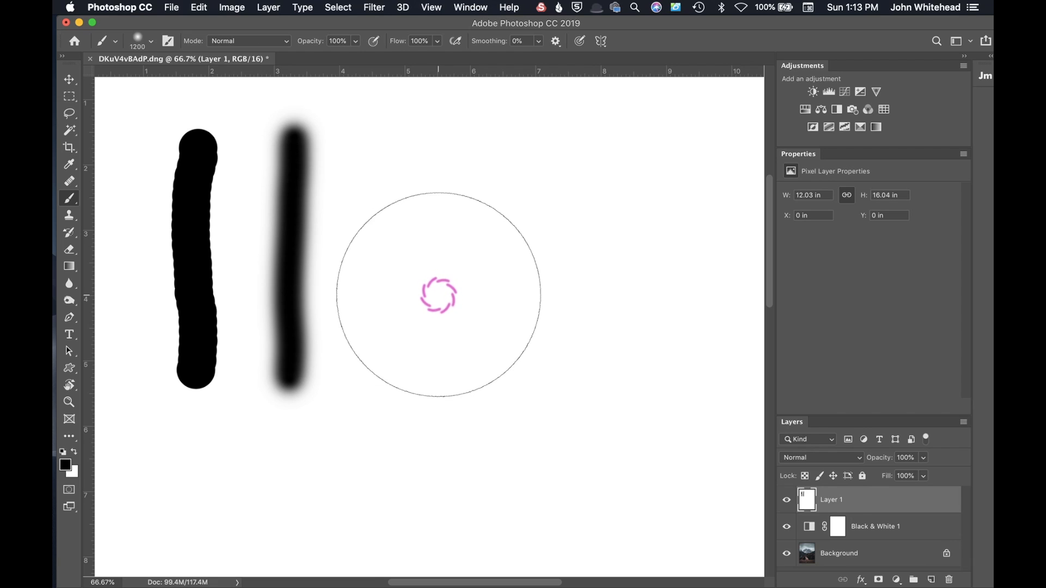
- Reduce the brush in steps, trying sizes just above and below, and settle on 700 px
key(bracketleft)
key(bracketleft)
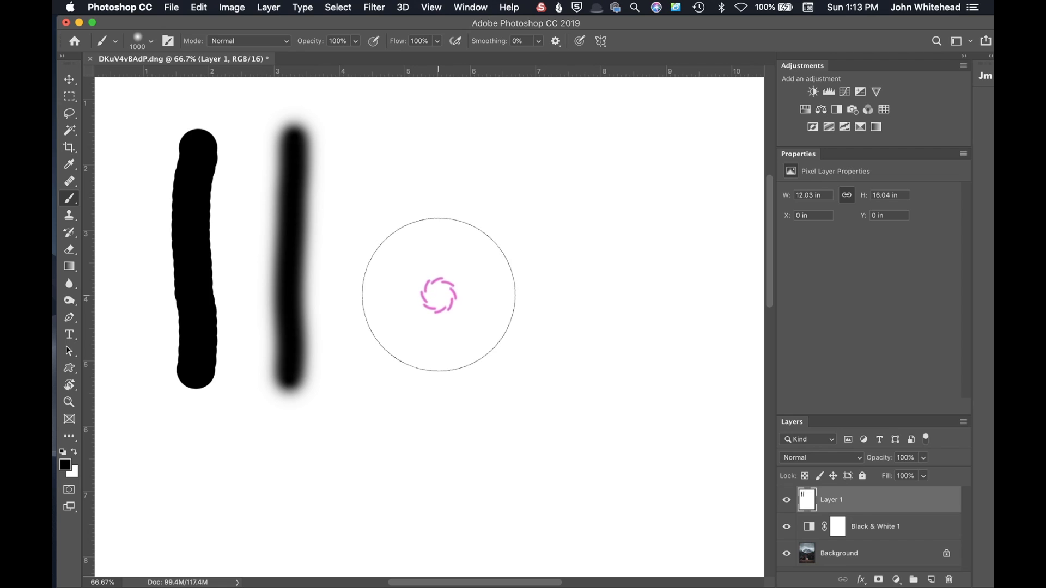
key(bracketleft)
key(bracketleft)
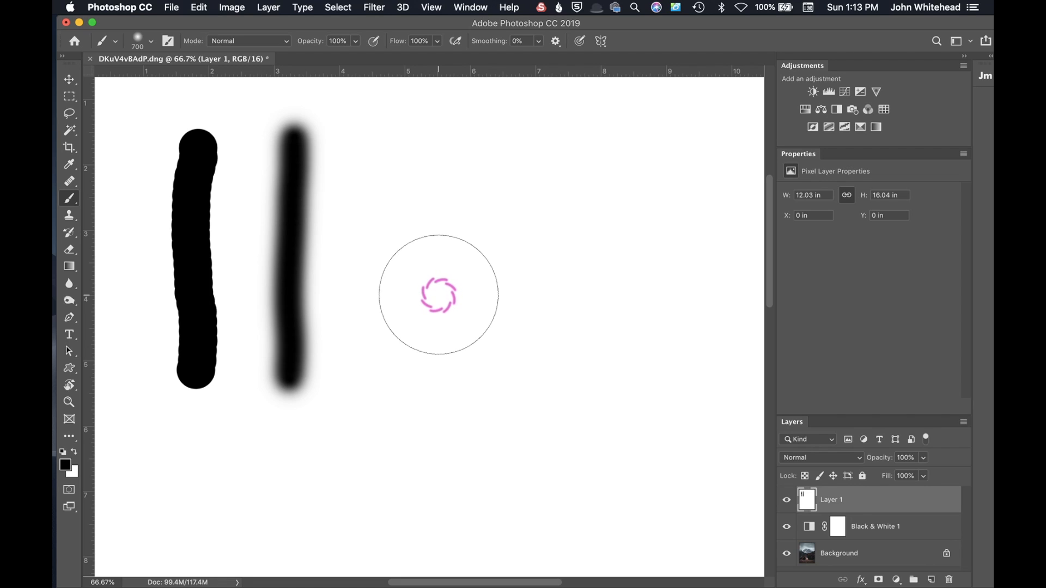
key(bracketright)
key(bracketright)
key(bracketleft)
key(bracketleft)
key(bracketleft)
key(bracketright)
key(bracketright)
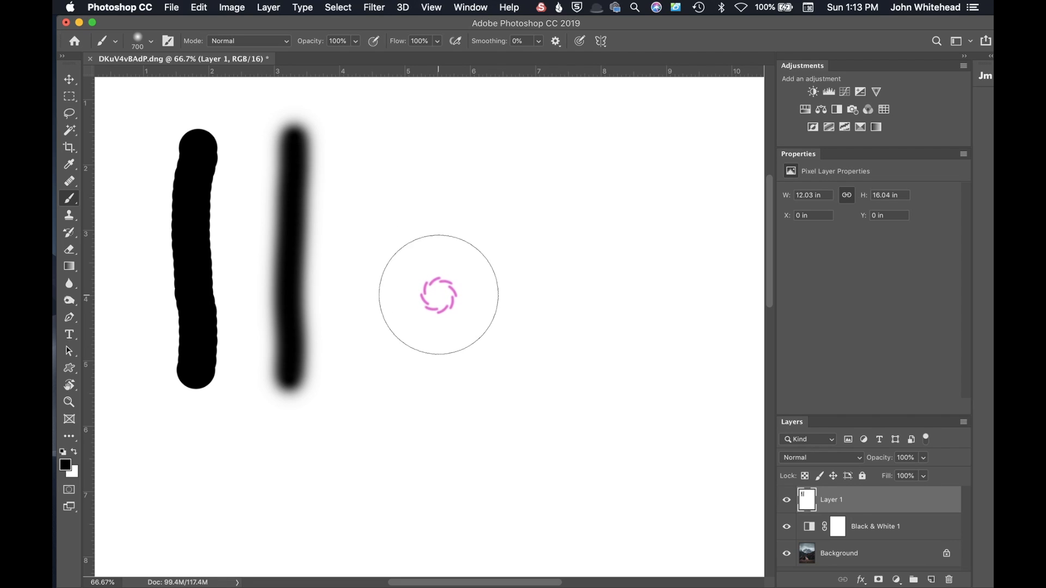
key(bracketleft)
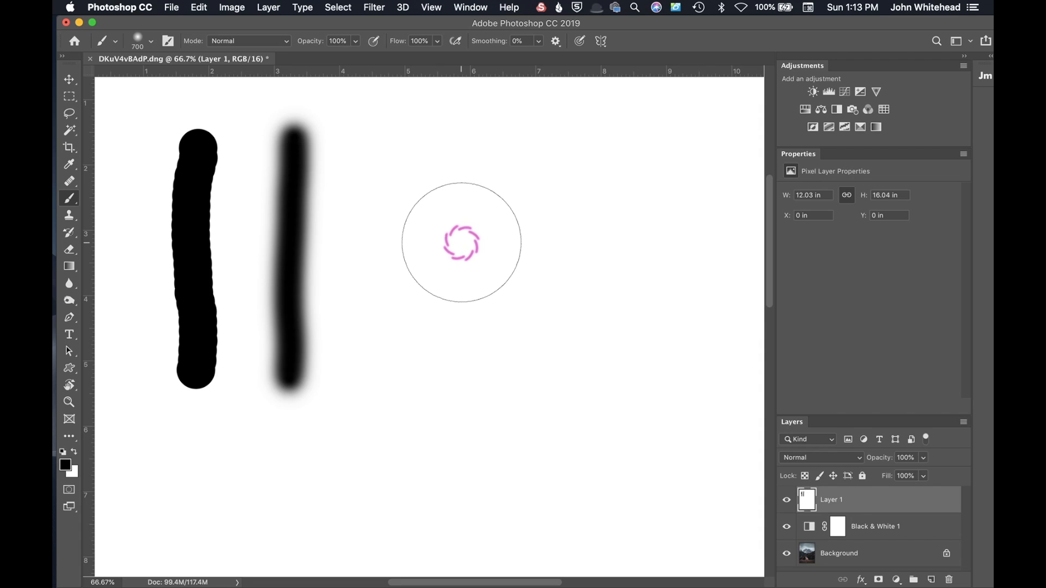
- Try changing the brush's diameter and hardness interactively on the canvas, settling on 795 px at 0% hardness
drag(461, 243, 462, 243)
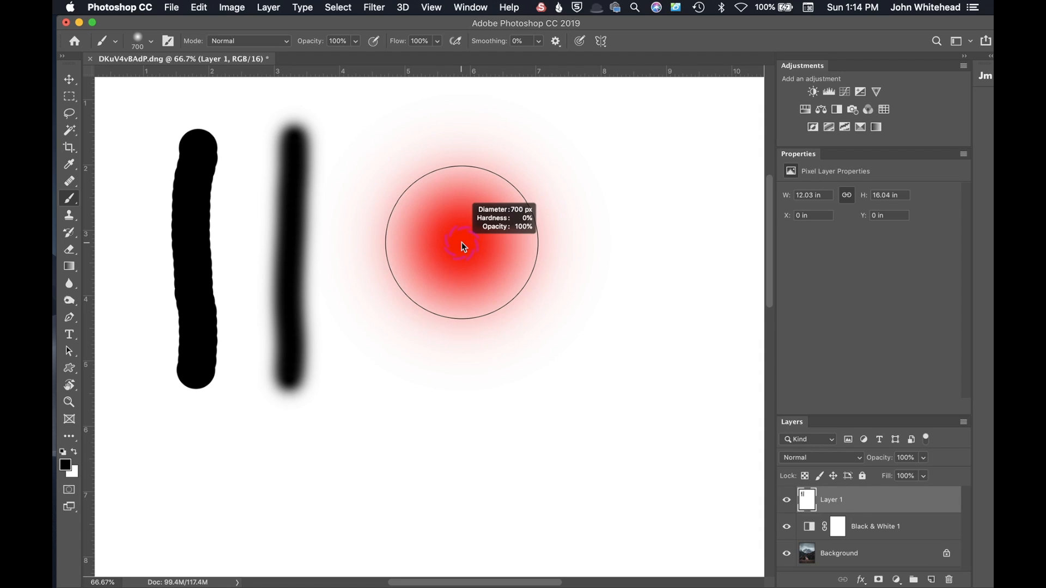
mouse_move(462, 243)
mouse_down()
mouse_move(347, 248)
mouse_move(569, 260)
mouse_up()
mouse_move(486, 268)
mouse_down()
mouse_move(493, 450)
mouse_move(481, 416)
mouse_move(466, 131)
mouse_up()
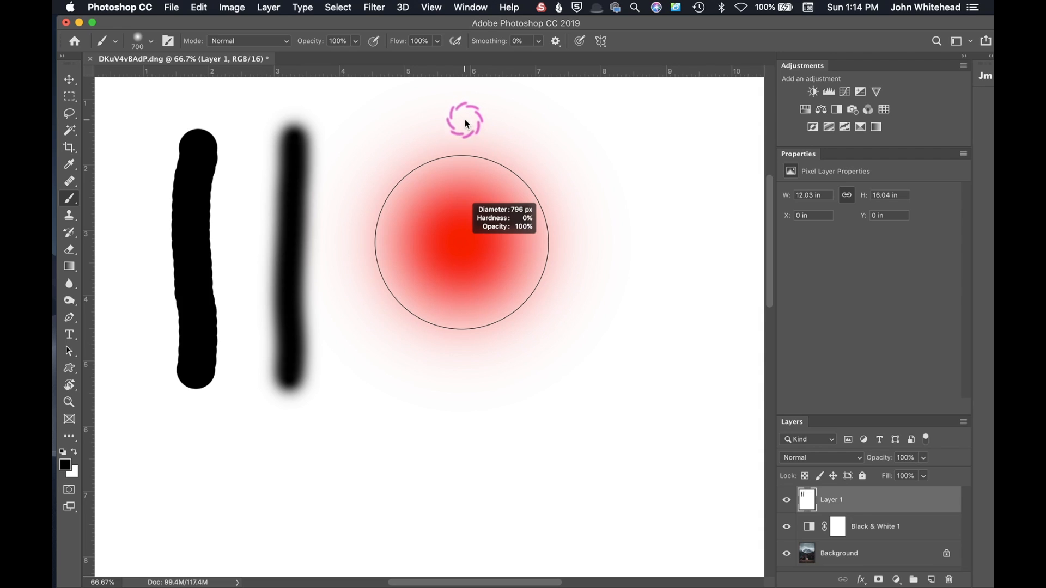
drag(466, 120, 466, 118)
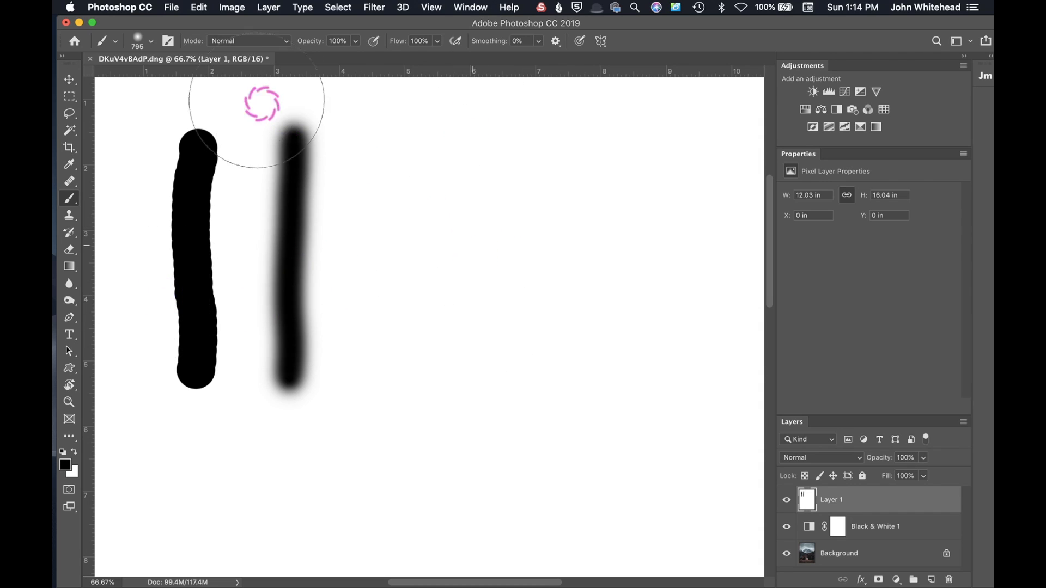
- Delete the white Layer 1 and show the whole black-and-white photo at 25%
key(BackSpace)
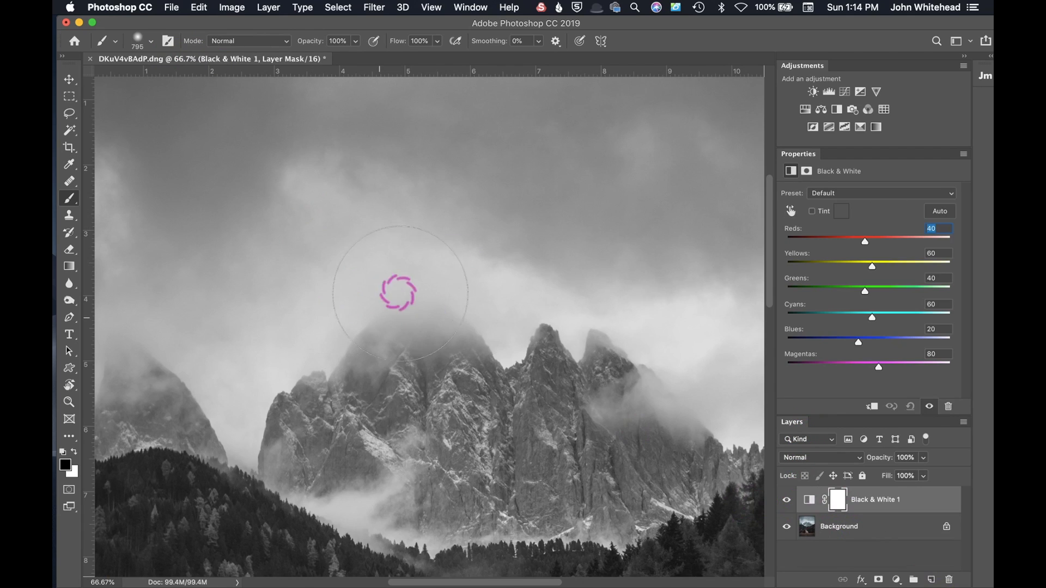
drag(419, 353, 387, 164)
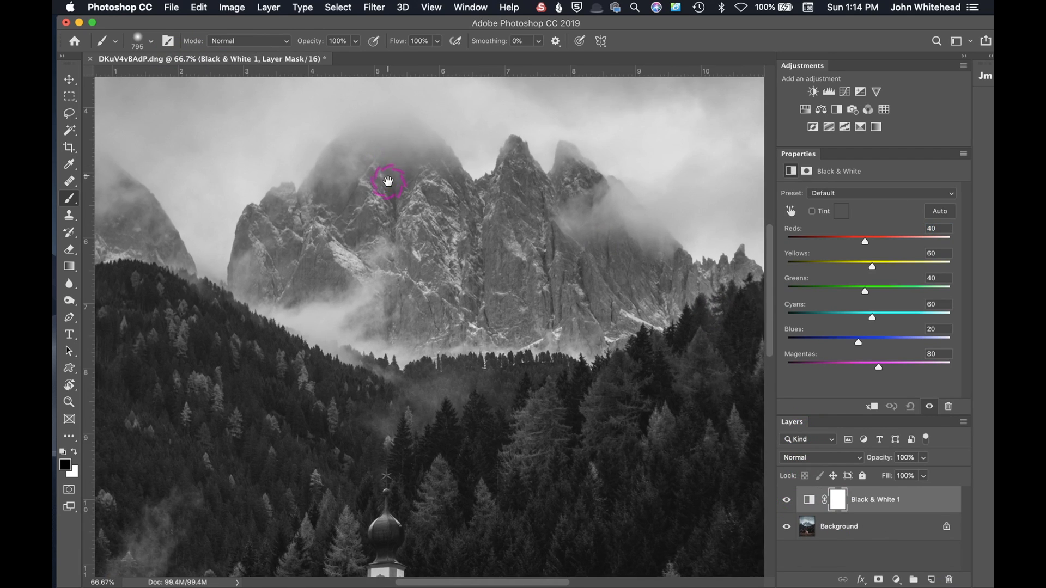
key(super+minus)
key(super+minus)
key(super+minus)
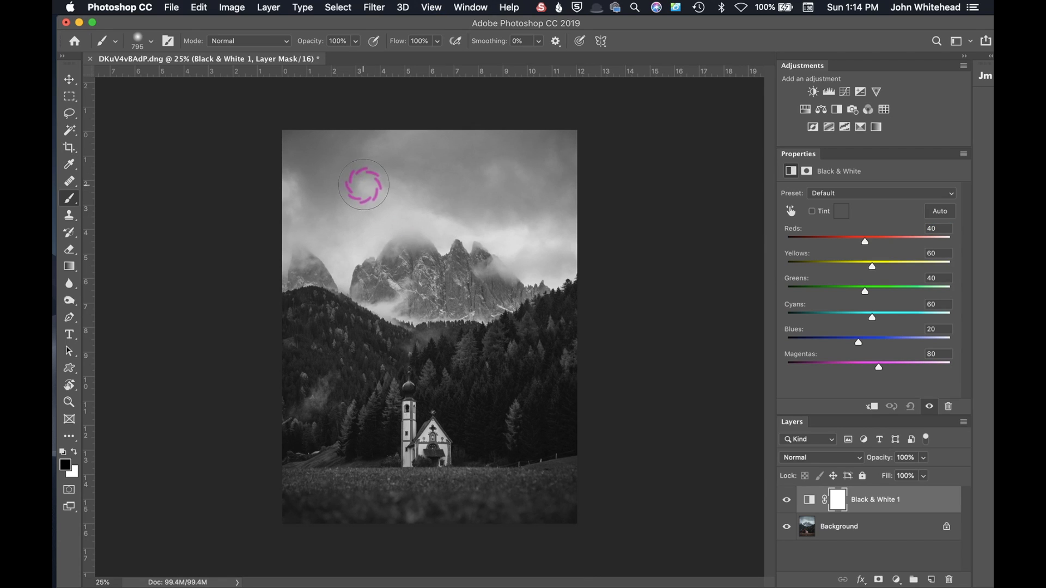
- Adjust the brush interactively over the sky and church, settling on 401 px with 9% hardness
drag(338, 174, 434, 189)
drag(444, 455, 316, 449)
click(430, 449)
drag(430, 451, 431, 513)
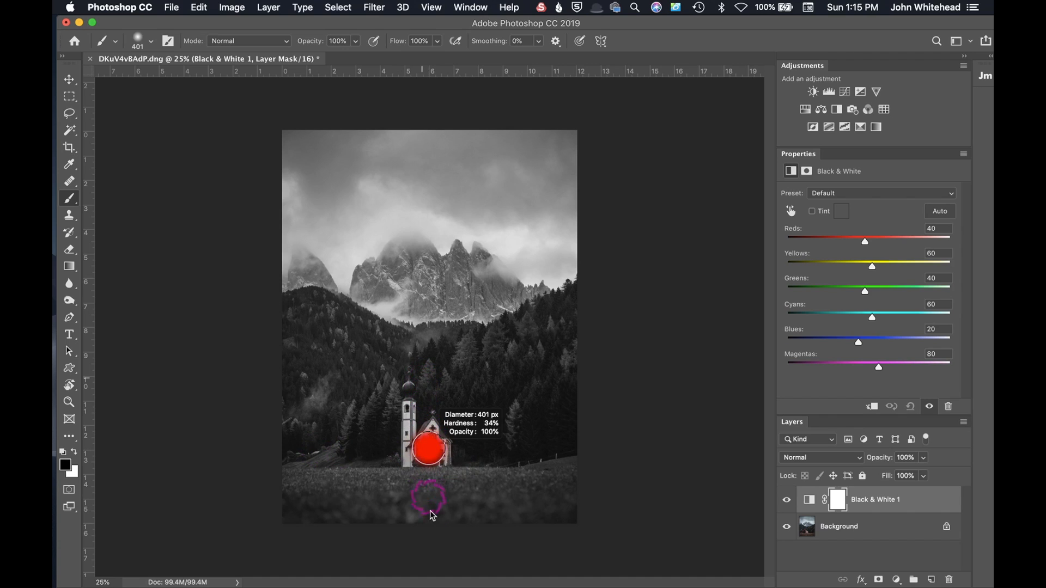
drag(428, 469, 421, 404)
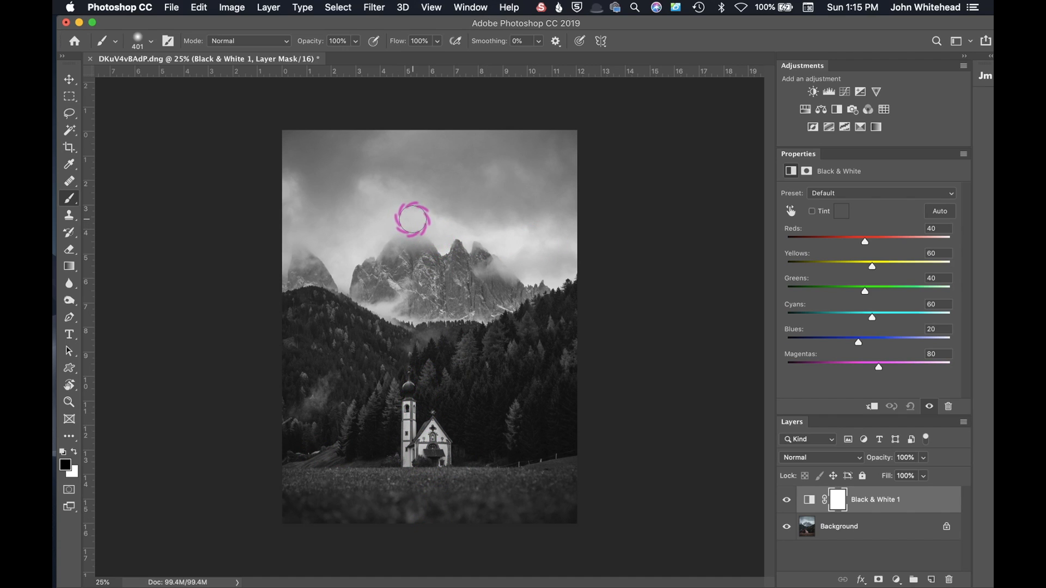
- Check the brush's size and hardness settings, then enlarge the brush to 775 px over the mountain peaks
click(152, 42)
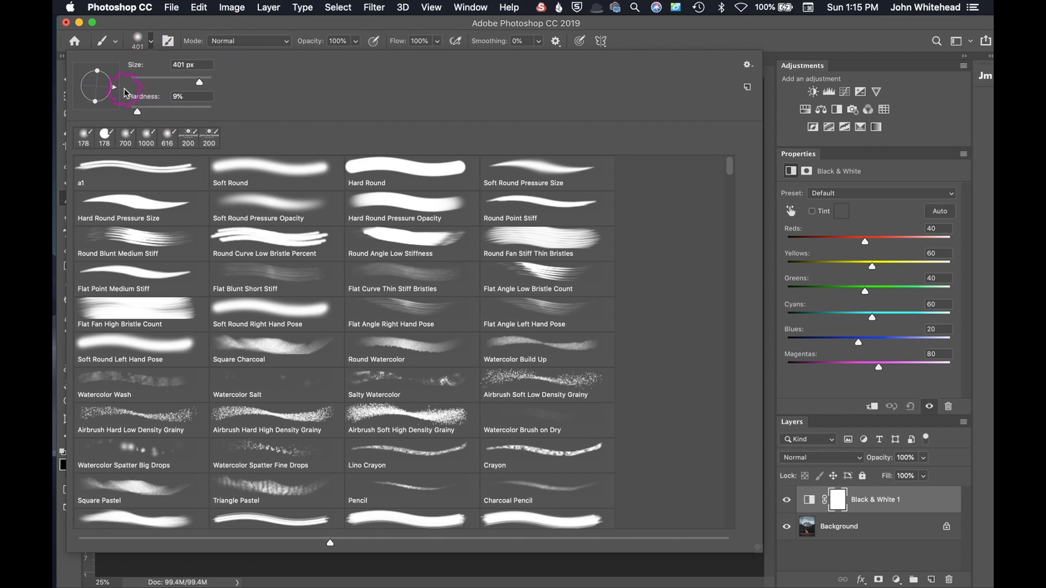
click(149, 46)
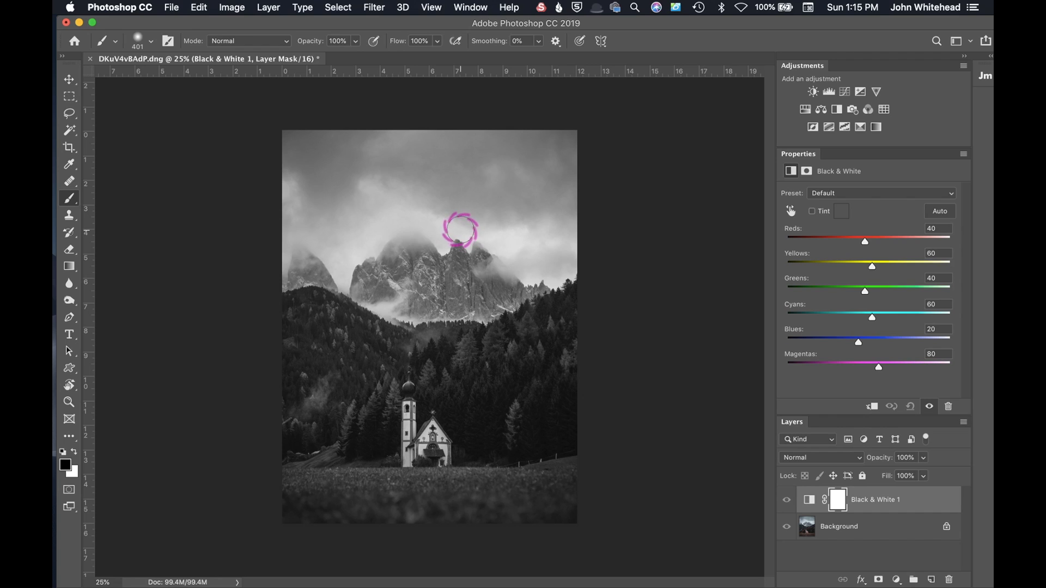
mouse_move(455, 239)
mouse_down()
mouse_move(432, 242)
mouse_move(481, 241)
mouse_move(471, 179)
mouse_move(470, 278)
mouse_up()
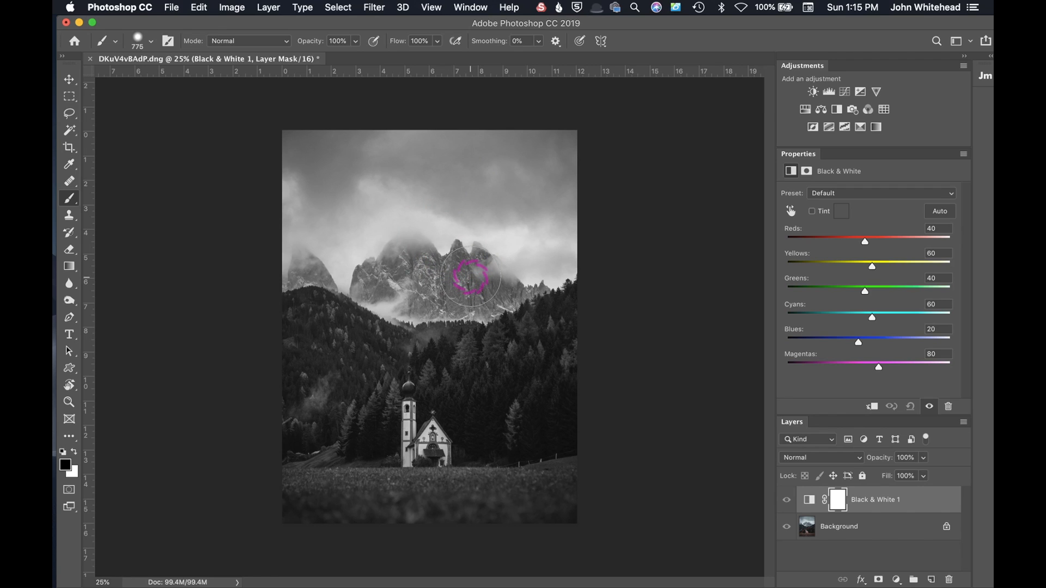